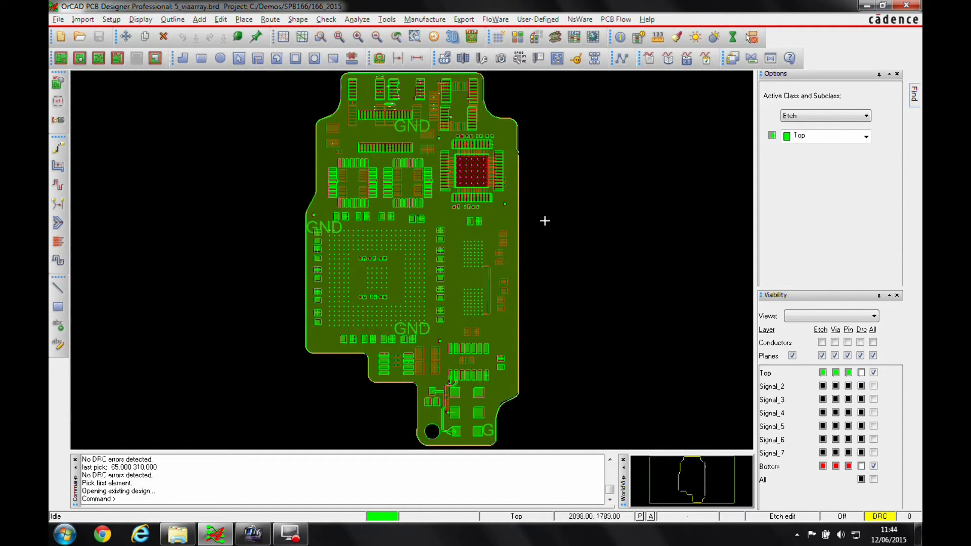
Start the boundary via array command from Place > Via Arrays > Boundary
{"action": "left_click", "coordinate": [242, 20]}
{"action": "mouse_move", "coordinate": [266, 160]}
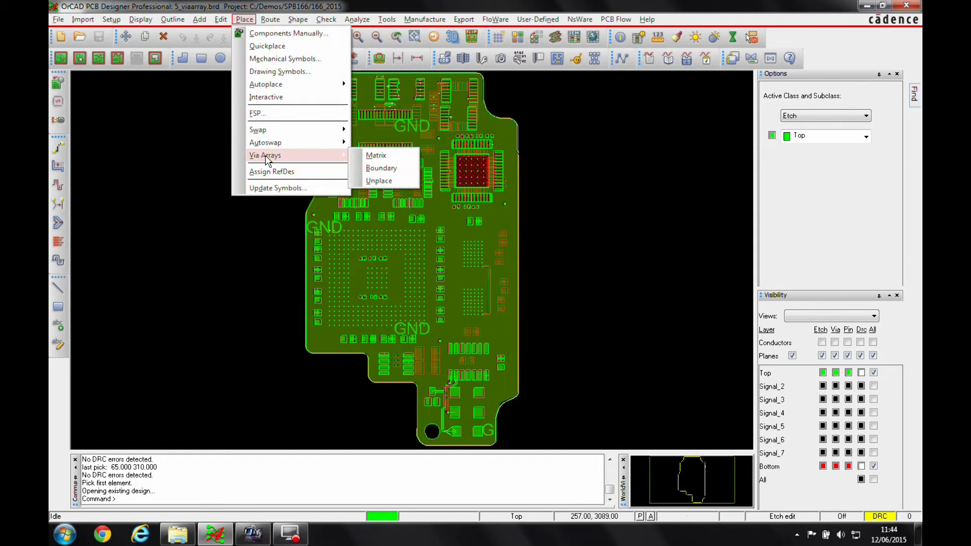
{"action": "left_click", "coordinate": [392, 172]}
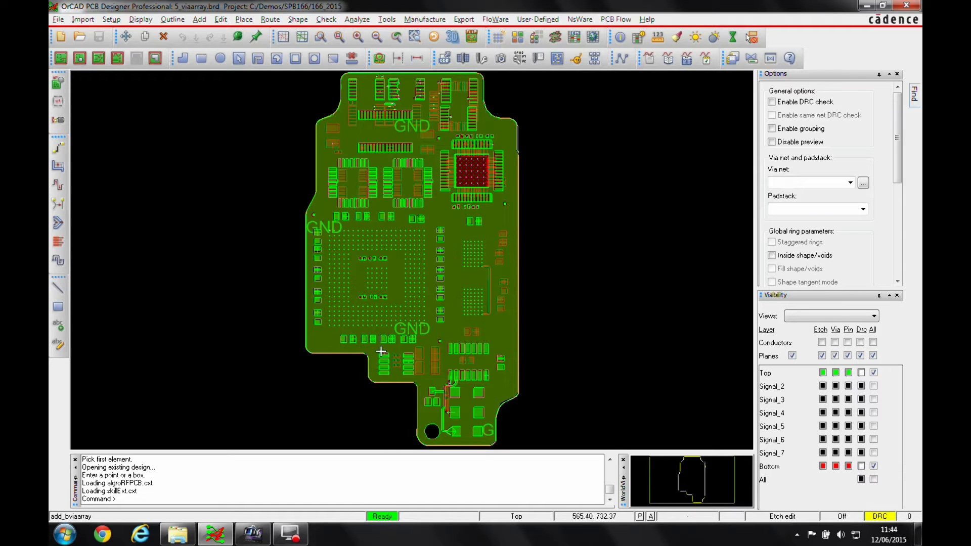
Collapse the Visibility panel and re-dock the Options panel so all via settings show
{"action": "left_click", "coordinate": [879, 297]}
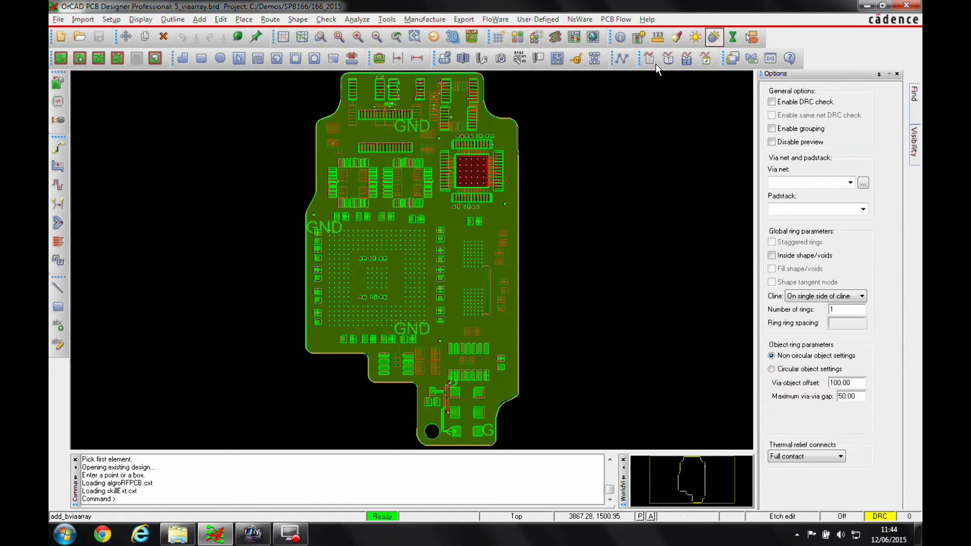
{"action": "left_click", "coordinate": [879, 74]}
{"action": "mouse_move", "coordinate": [915, 191]}
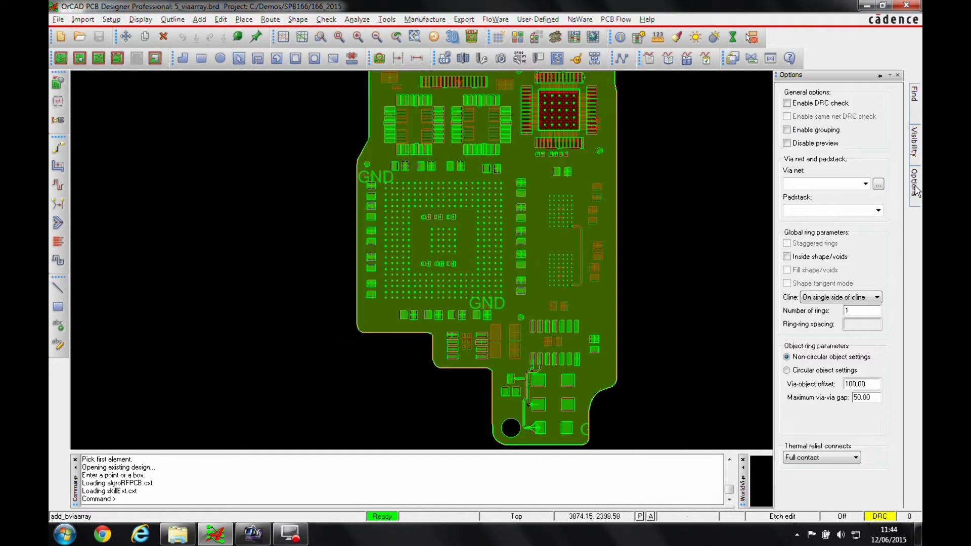
{"action": "left_click", "coordinate": [880, 76]}
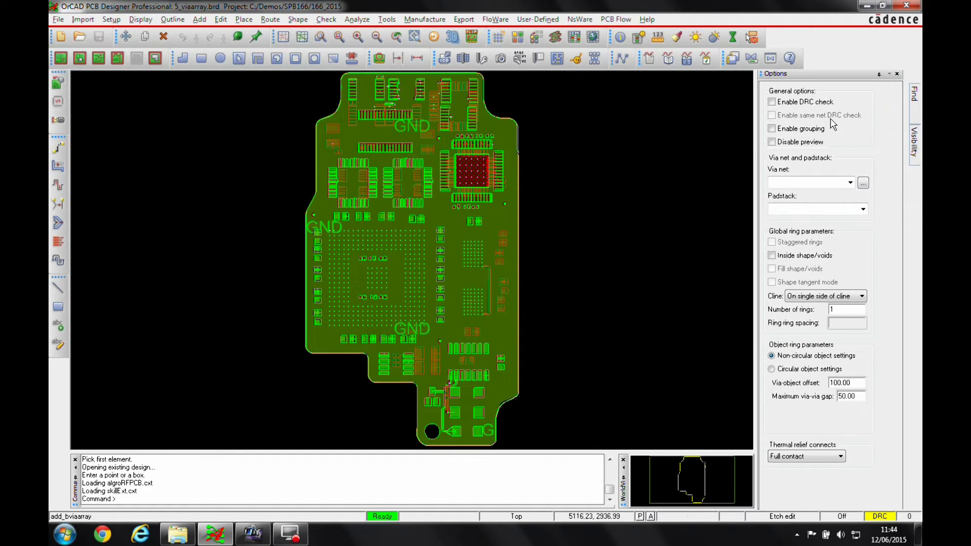
Enable DRC checking and set the vias to net GND with padstack VIA019
{"action": "left_click", "coordinate": [775, 103]}
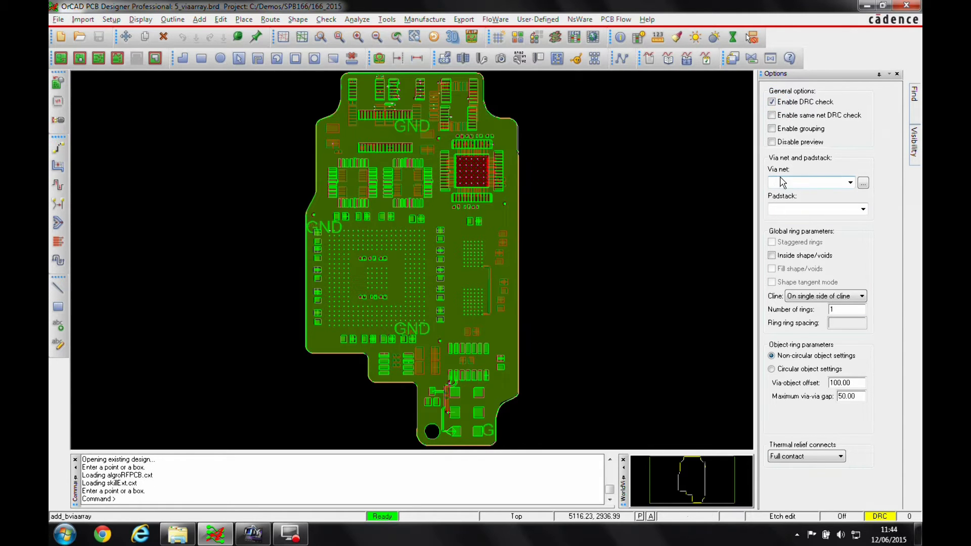
{"action": "left_click", "coordinate": [850, 183]}
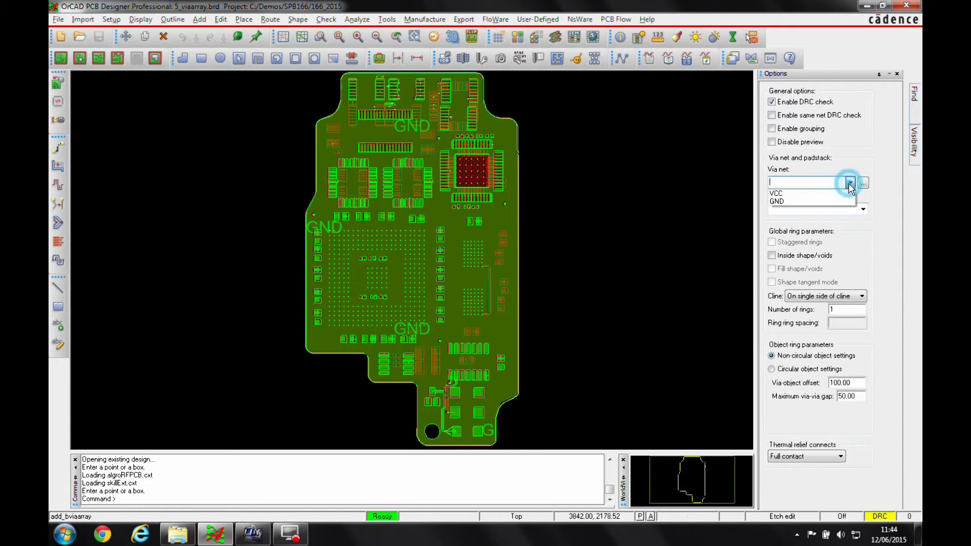
{"action": "left_click", "coordinate": [821, 202]}
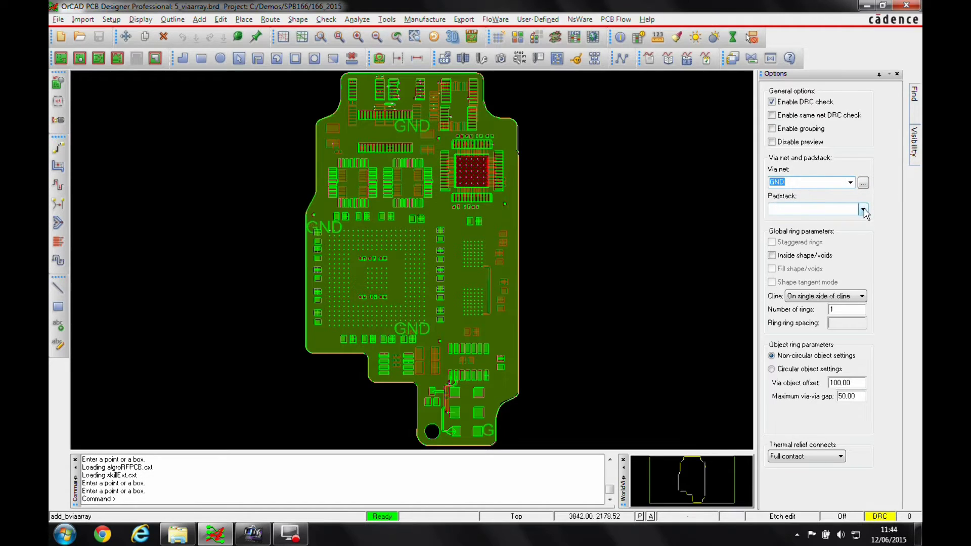
{"action": "left_click", "coordinate": [863, 209]}
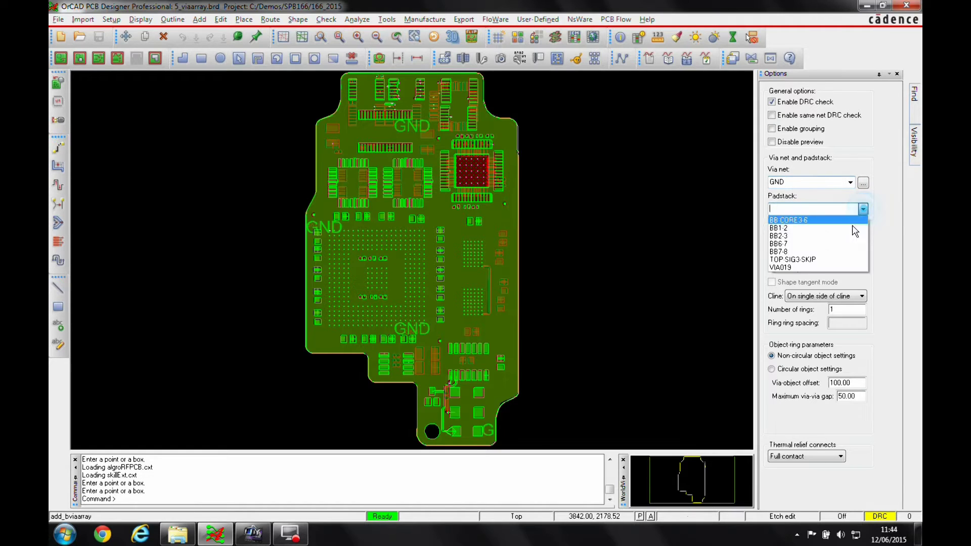
{"action": "left_click", "coordinate": [819, 268]}
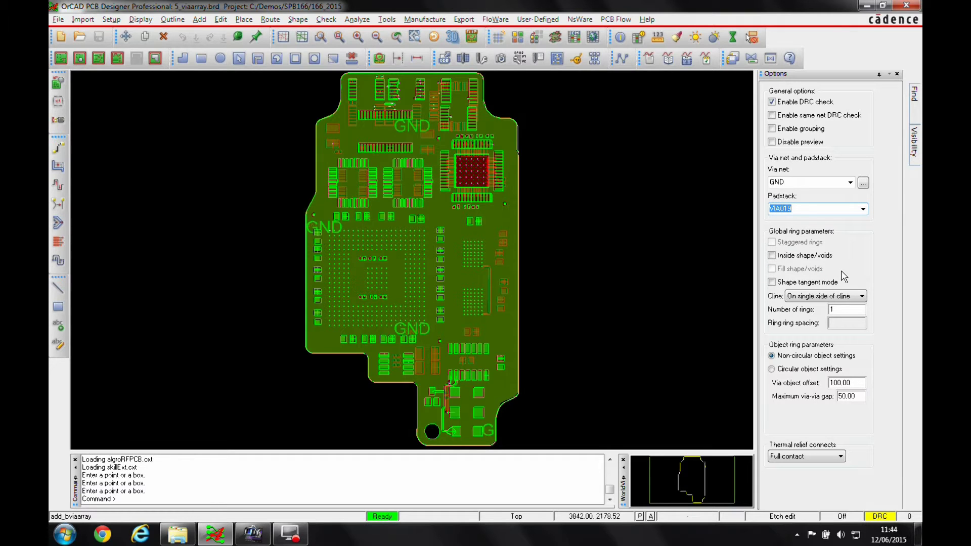
Allow vias inside shapes/voids and set via-object offset and gap to 50.00
{"action": "left_click", "coordinate": [772, 256]}
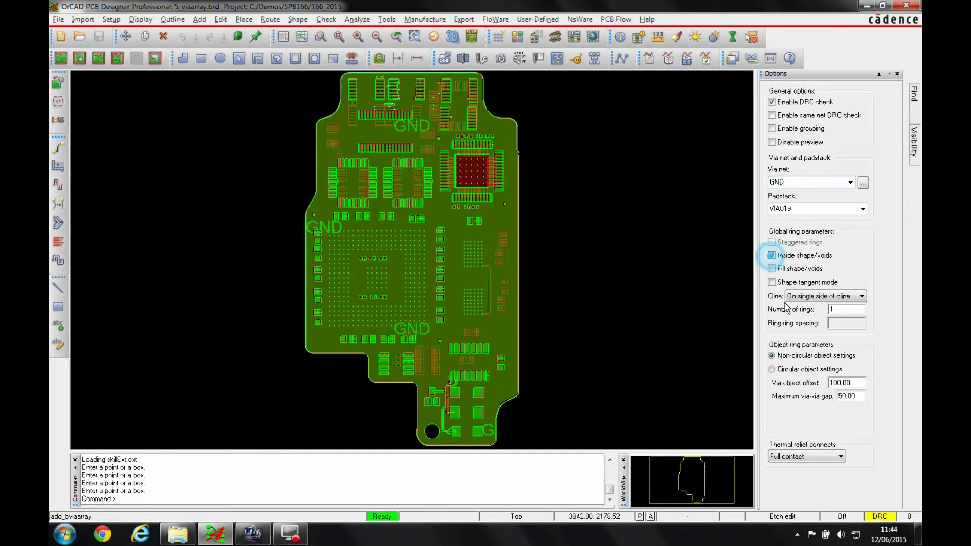
{"action": "double_click", "coordinate": [851, 383]}
{"action": "type", "text": "50.00"}
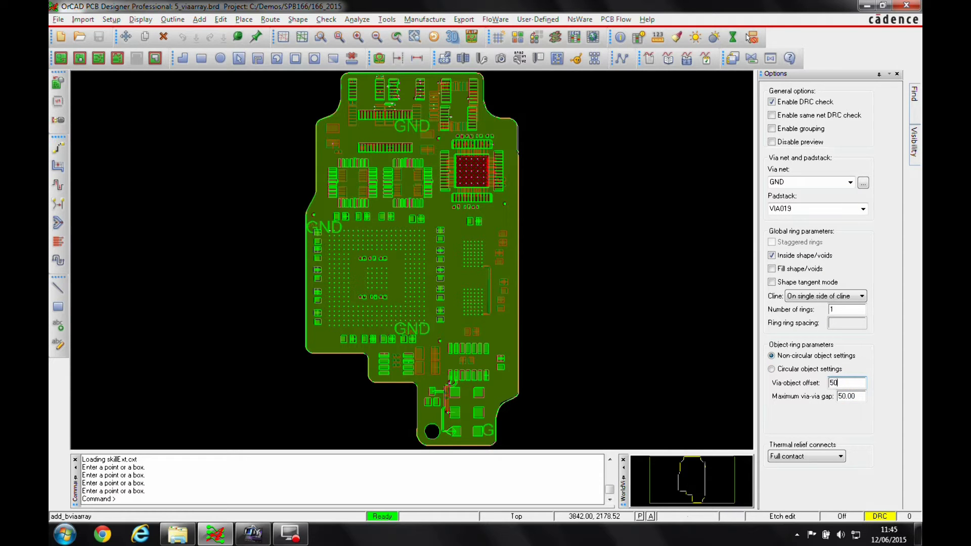
{"action": "key", "text": "Tab"}
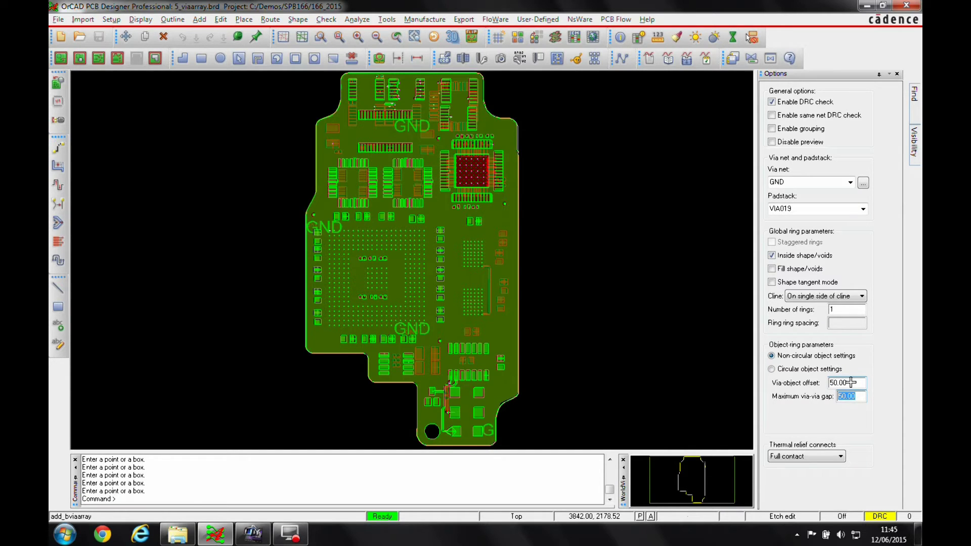
{"action": "type", "text": "5"}
Pick the board's copper shape and zoom in to inspect the edge via preview
{"action": "left_click", "coordinate": [520, 280]}
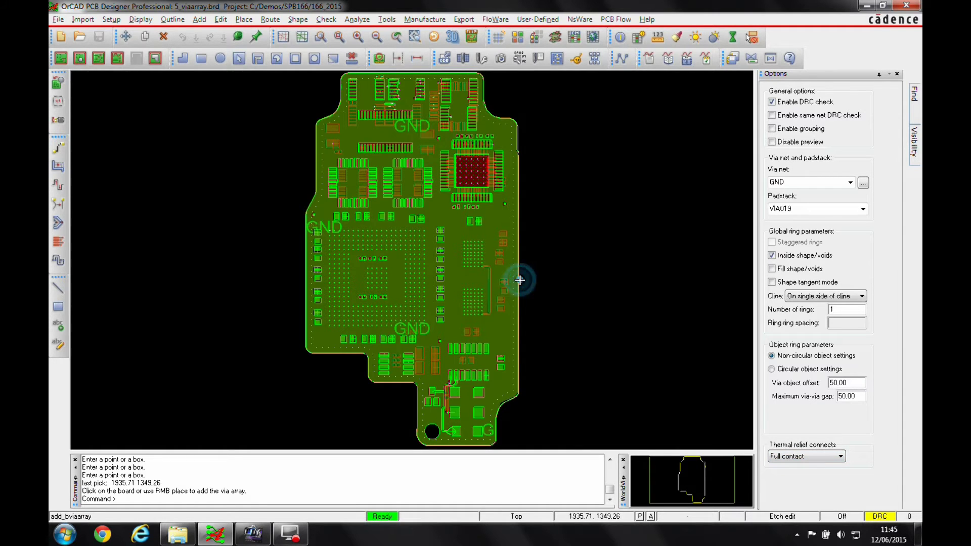
{"action": "scroll", "coordinate": [521, 281], "scroll_direction": "up", "scroll_amount": 3}
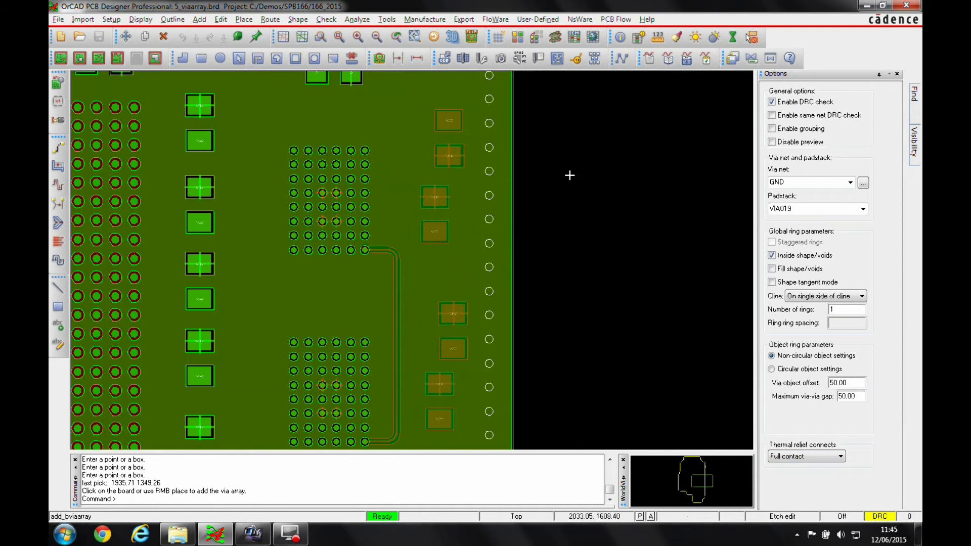
{"action": "middle_click_drag", "start_coordinate": [575, 180], "coordinate": [591, 388]}
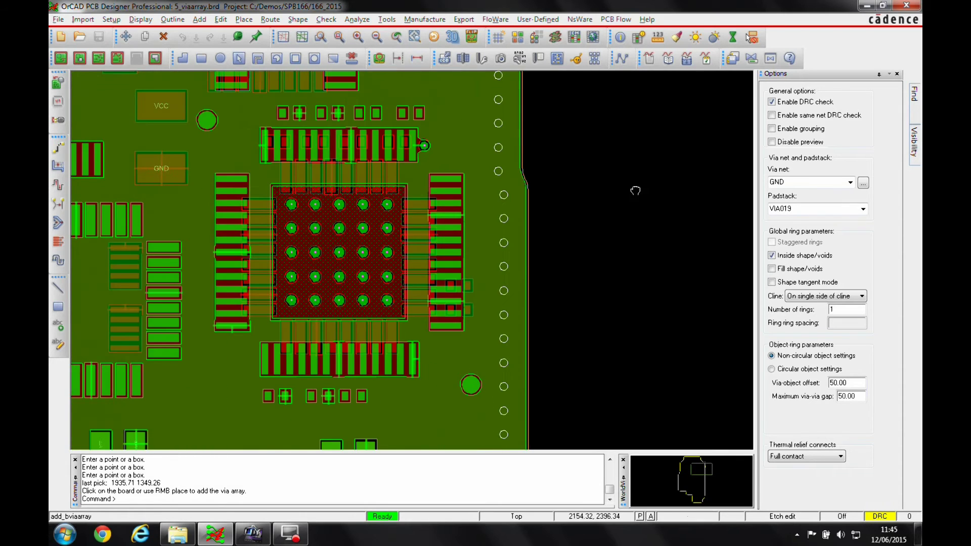
{"action": "middle_click_drag", "start_coordinate": [635, 191], "coordinate": [654, 346]}
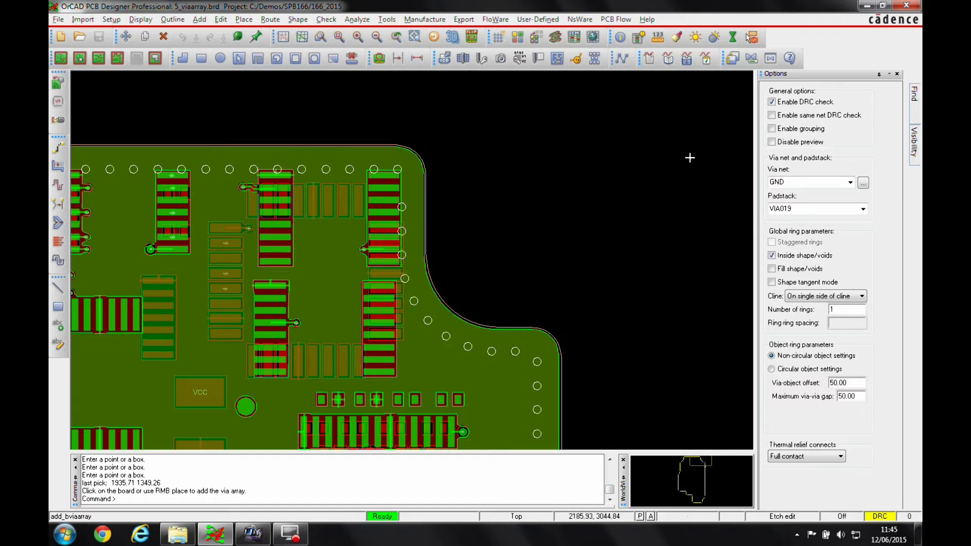
{"action": "type", "text": "1"}
Change the via-object offset and maximum via-via gap to 25.00
{"action": "double_click", "coordinate": [848, 382]}
{"action": "type", "text": "25.00"}
{"action": "key", "text": "Tab"}
{"action": "type", "text": "25.00"}
{"action": "key", "text": "Tab"}
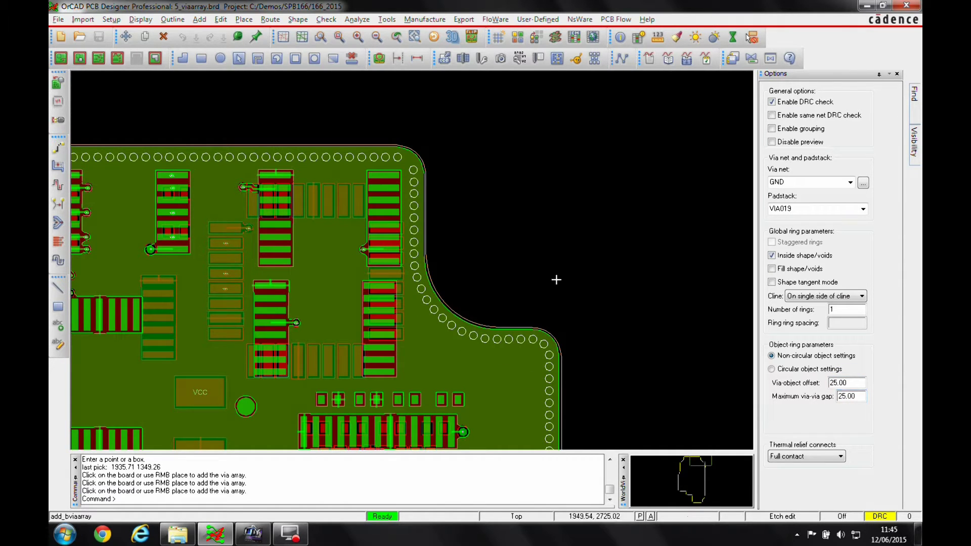
{"action": "scroll", "coordinate": [401, 123], "scroll_direction": "down", "scroll_amount": 2}
{"action": "scroll", "coordinate": [483, 123], "scroll_direction": "up", "scroll_amount": 2}
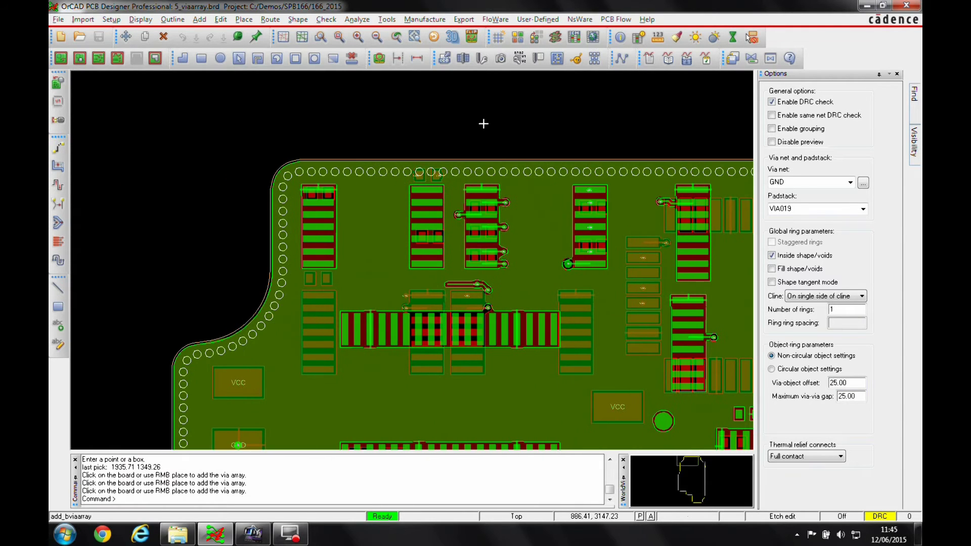
{"action": "scroll", "coordinate": [428, 169], "scroll_direction": "up", "scroll_amount": 1}
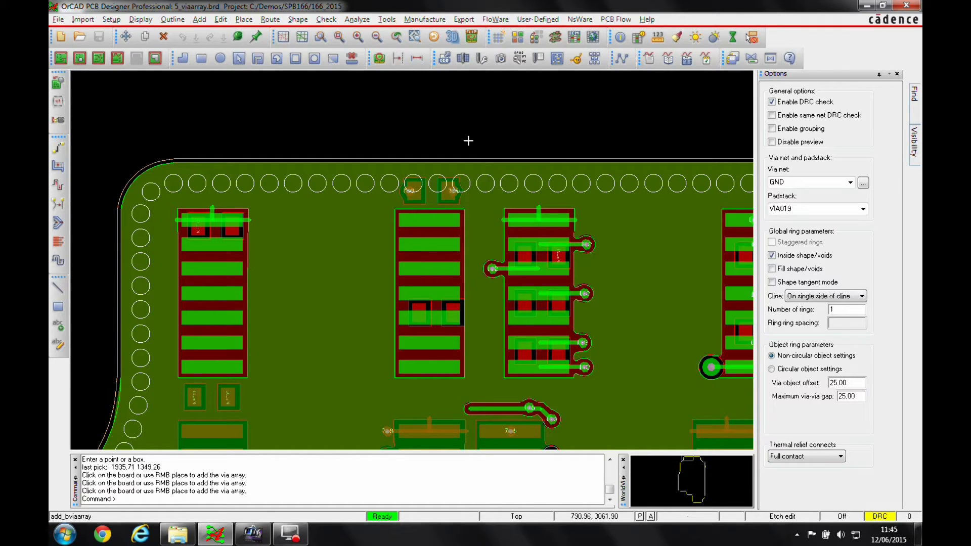
Place the GND via ring along the board edge, then zoom to the curved trace by the right via grids
{"action": "right_click", "coordinate": [475, 110]}
{"action": "left_click", "coordinate": [503, 201]}
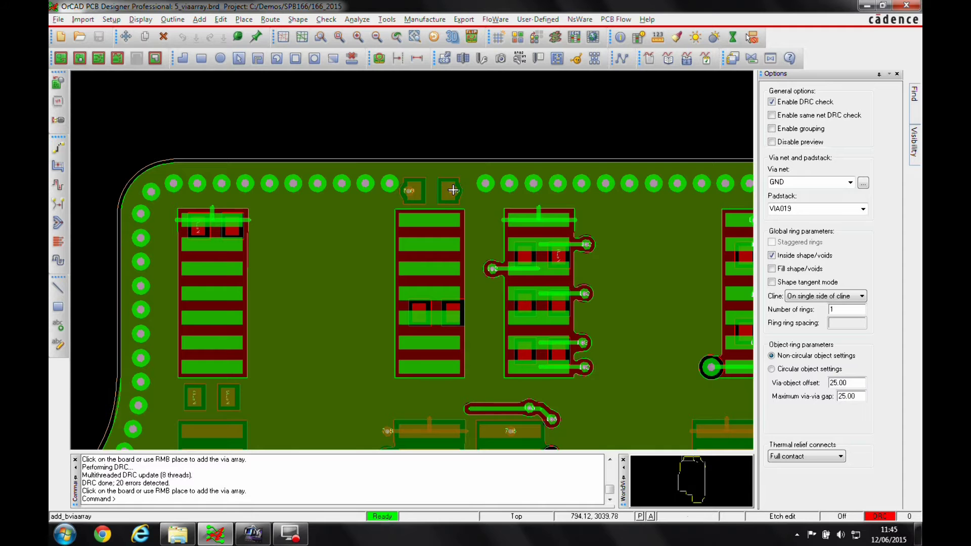
{"action": "scroll", "coordinate": [415, 139], "scroll_direction": "down", "scroll_amount": 4}
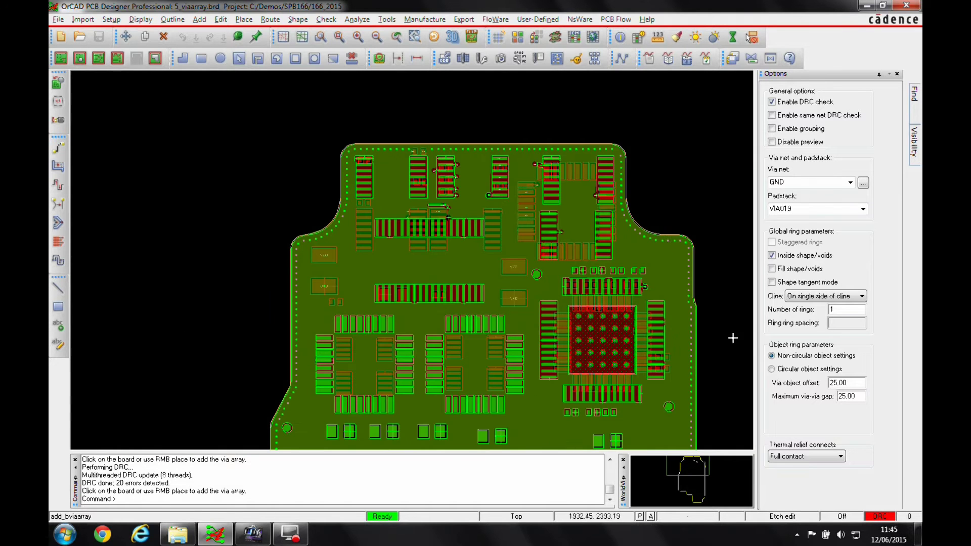
{"action": "middle_click_drag", "start_coordinate": [728, 382], "coordinate": [649, 230]}
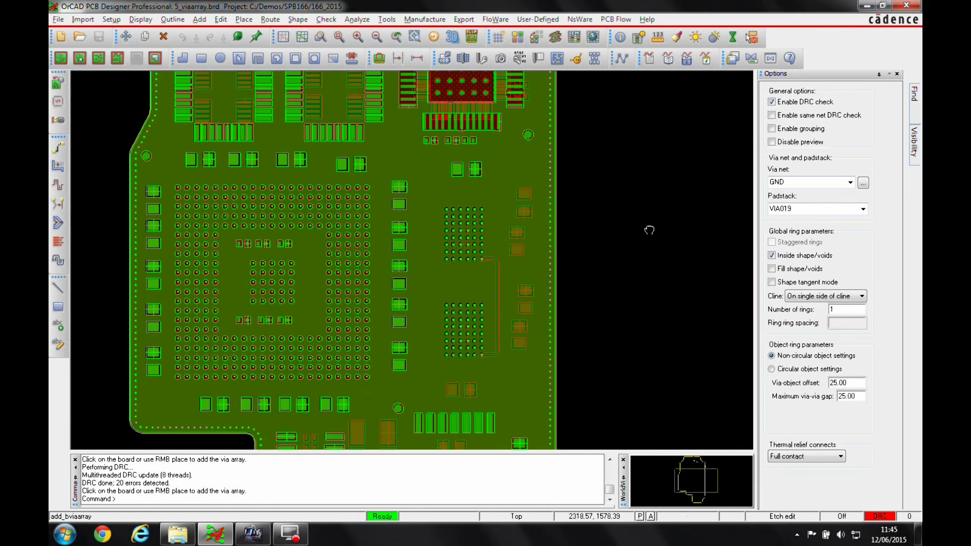
{"action": "middle_click_drag", "start_coordinate": [632, 337], "coordinate": [655, 296]}
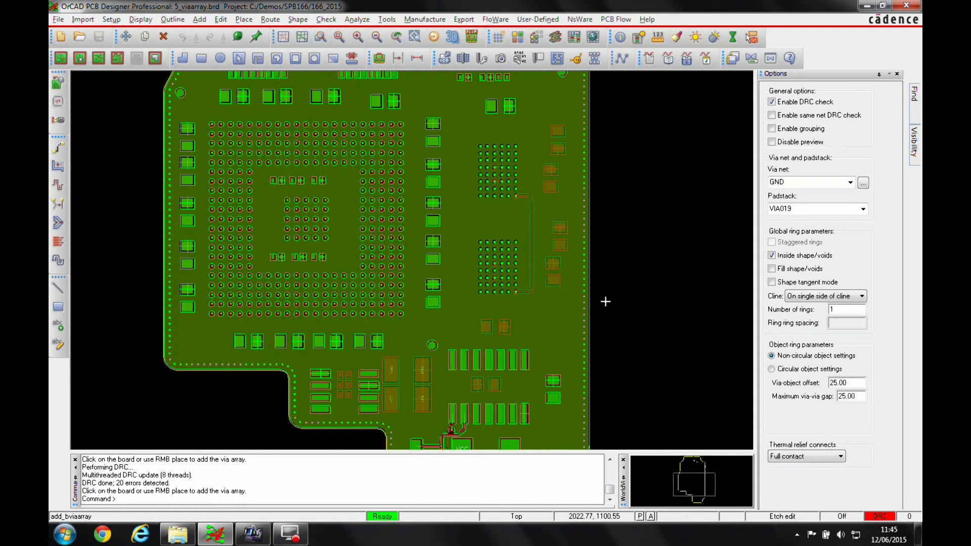
{"action": "scroll", "coordinate": [535, 242], "scroll_direction": "up", "scroll_amount": 2}
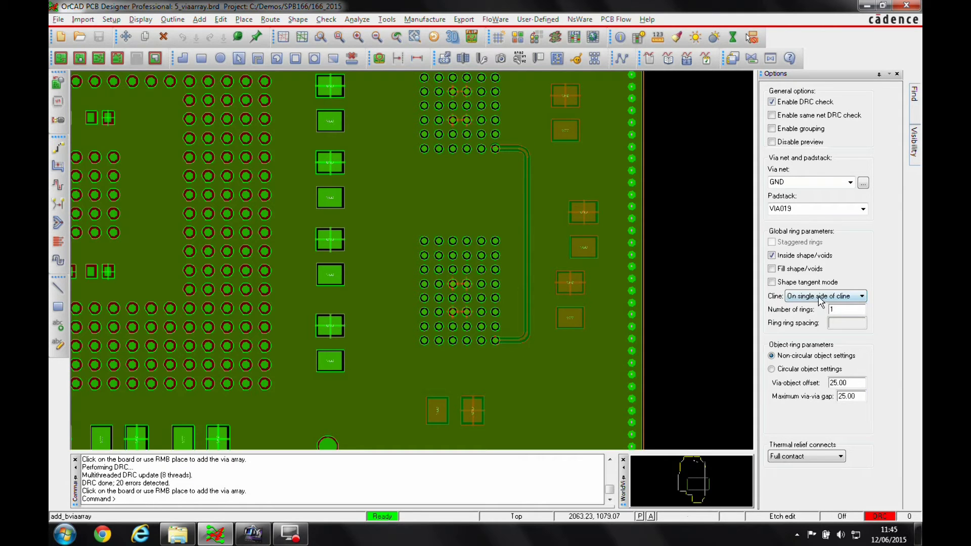
Turn off inside shape/voids, set Cline to On both sides of cline, and pick the trace
{"action": "left_click", "coordinate": [771, 255]}
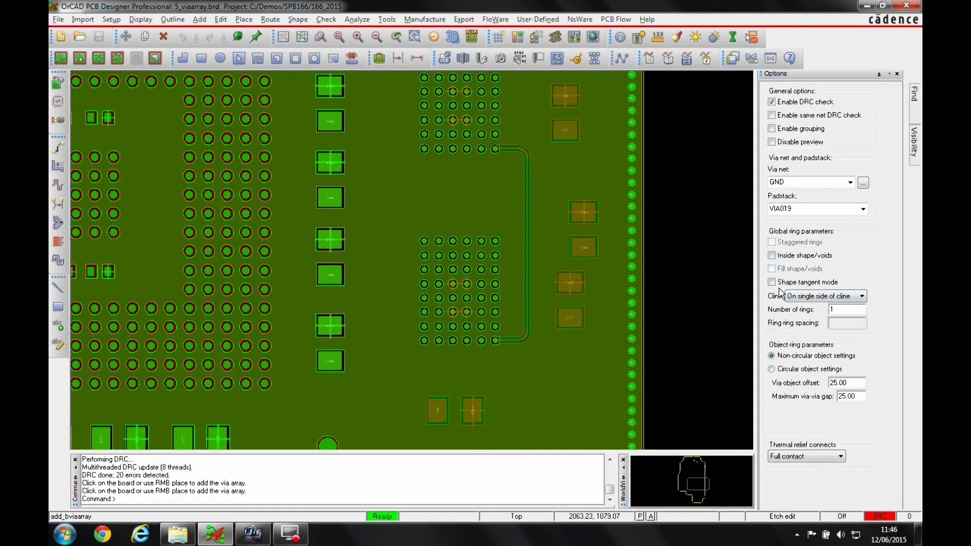
{"action": "left_click", "coordinate": [804, 297]}
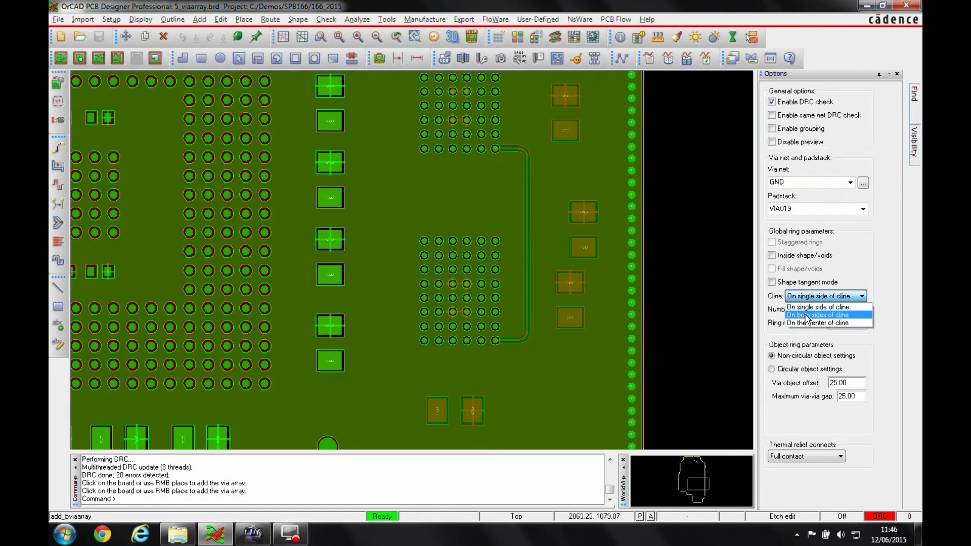
{"action": "left_click", "coordinate": [803, 306]}
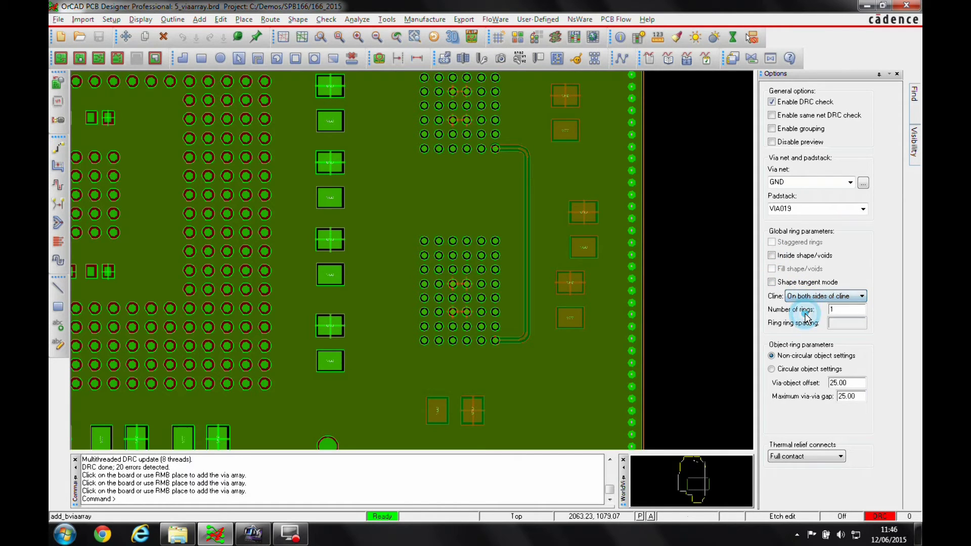
{"action": "double_click", "coordinate": [527, 254]}
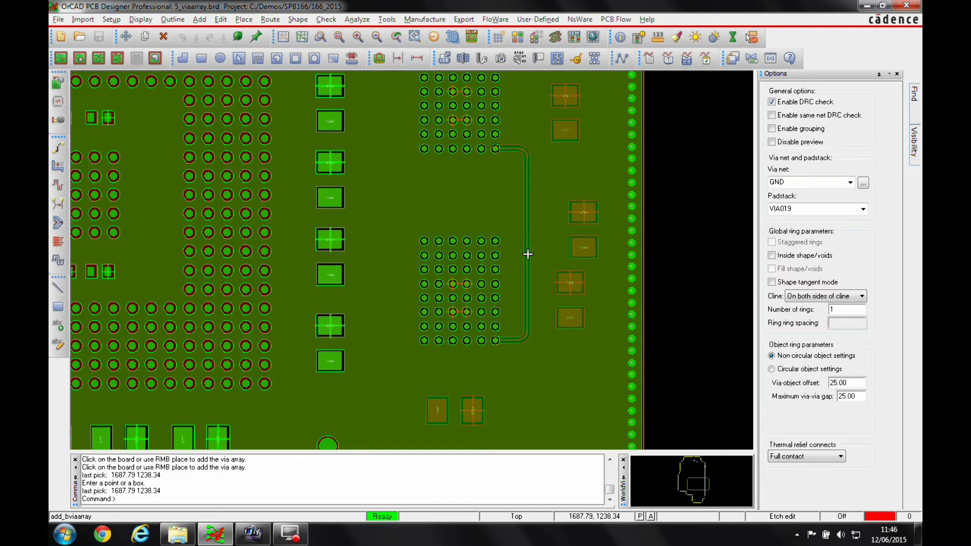
{"action": "left_click", "coordinate": [526, 241]}
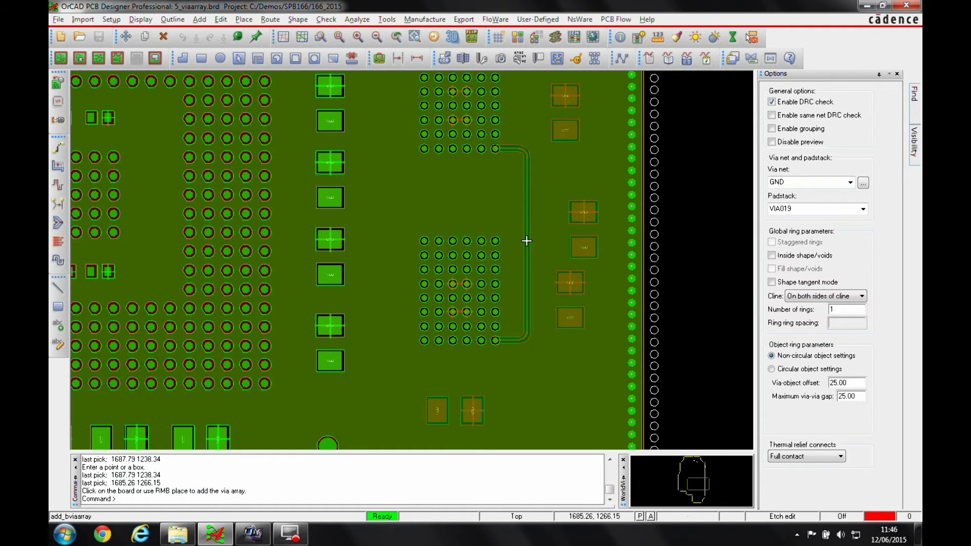
Reject the board-edge preview, limit the Find filter to Clines, and pick the curved trace
{"action": "right_click", "coordinate": [696, 223]}
{"action": "left_click", "coordinate": [715, 245]}
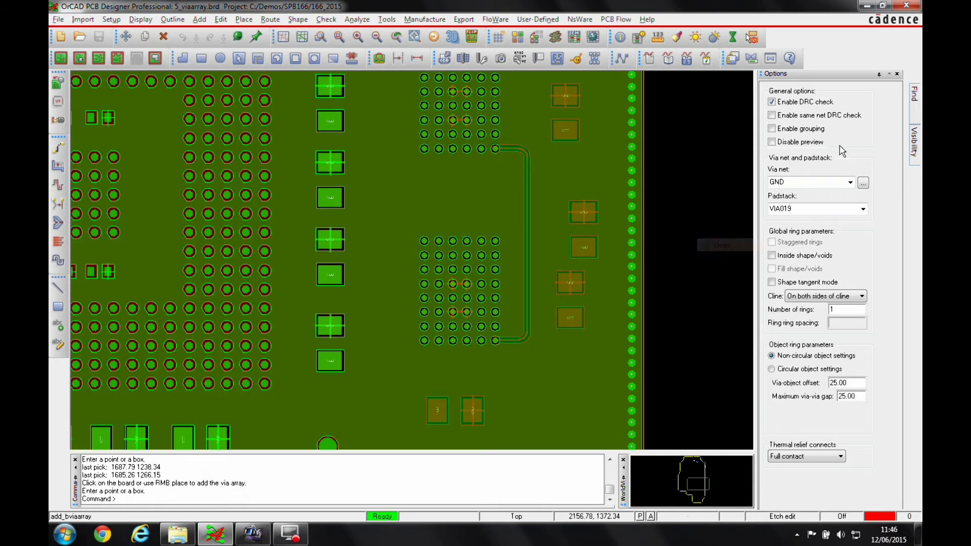
{"action": "mouse_move", "coordinate": [915, 98]}
{"action": "left_click", "coordinate": [830, 101]}
{"action": "left_click", "coordinate": [787, 207]}
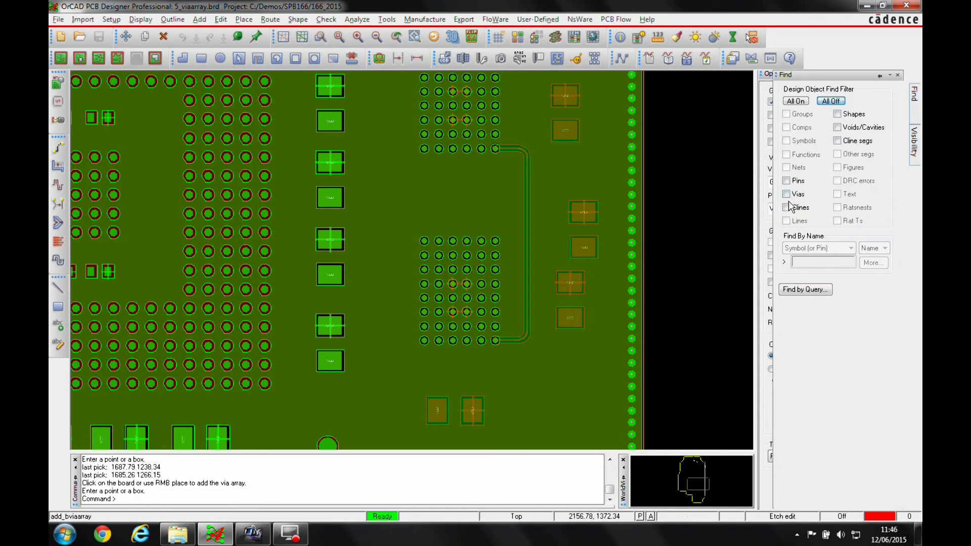
{"action": "left_click", "coordinate": [527, 264]}
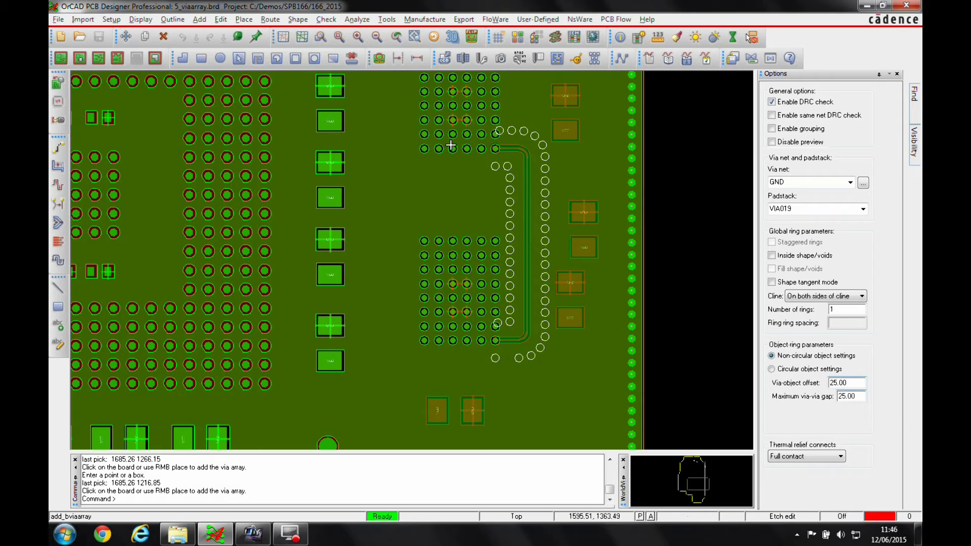
Set the via-object offset to 15.00, place the vias around the trace, and end the command
{"action": "double_click", "coordinate": [847, 383]}
{"action": "type", "text": "1"}
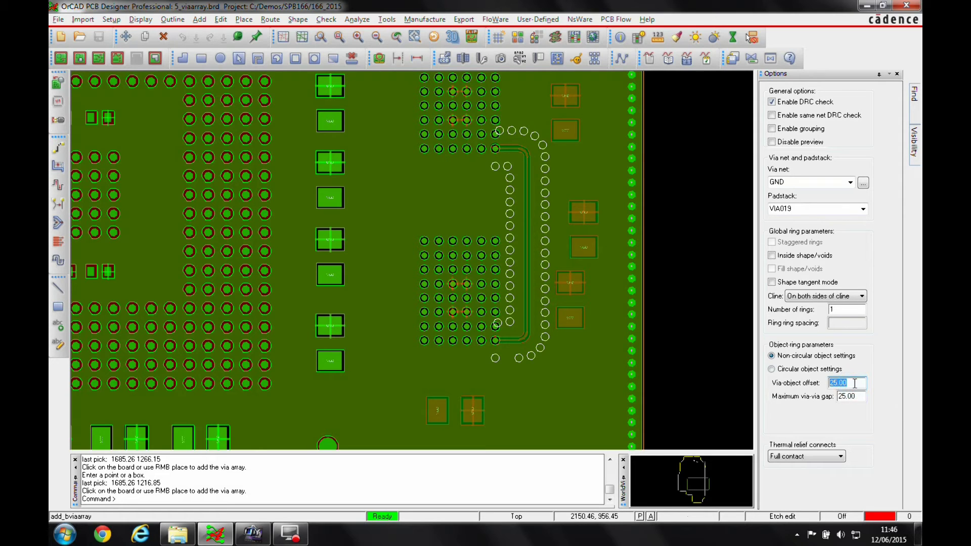
{"action": "type", "text": "5"}
{"action": "key", "text": "Tab"}
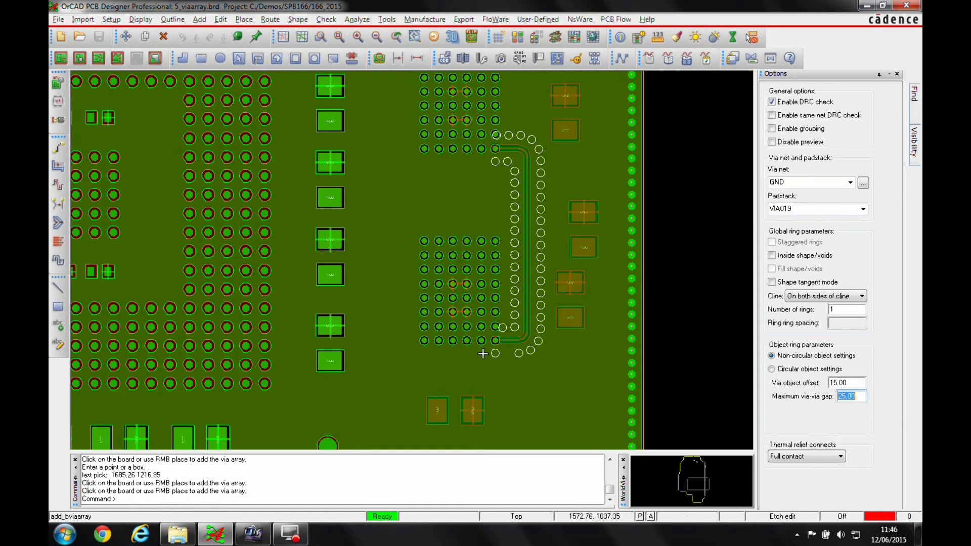
{"action": "right_click", "coordinate": [669, 185]}
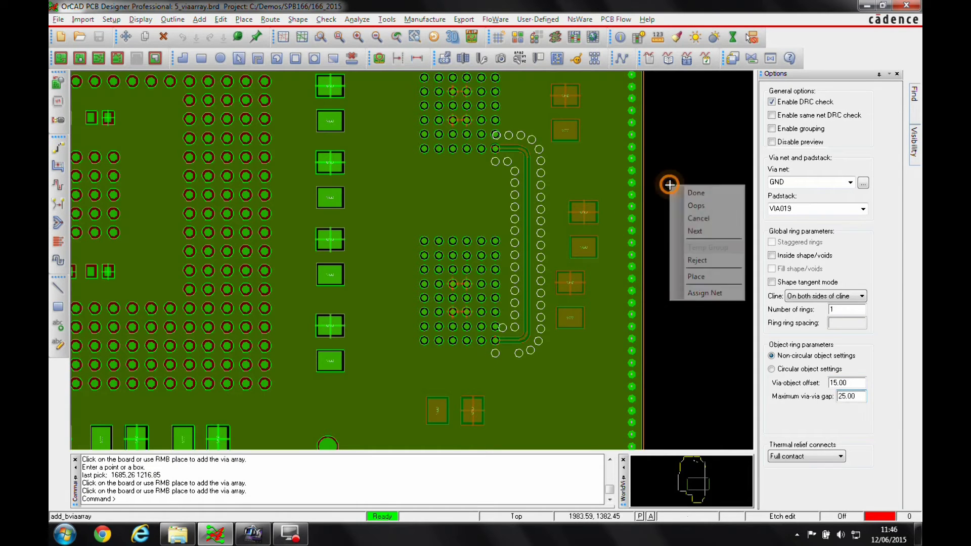
{"action": "left_click", "coordinate": [697, 275]}
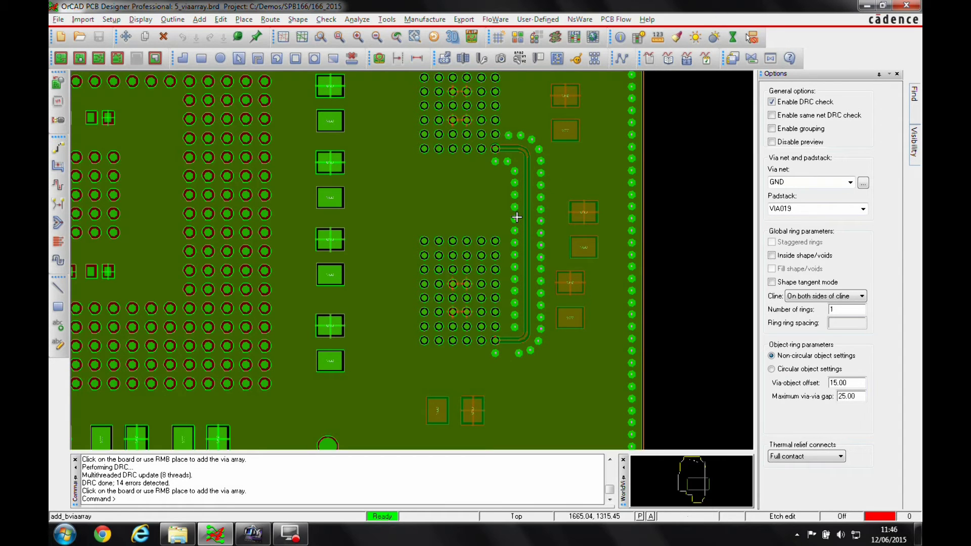
{"action": "right_click", "coordinate": [685, 163]}
{"action": "left_click", "coordinate": [706, 174]}
{"action": "right_click", "coordinate": [698, 143]}
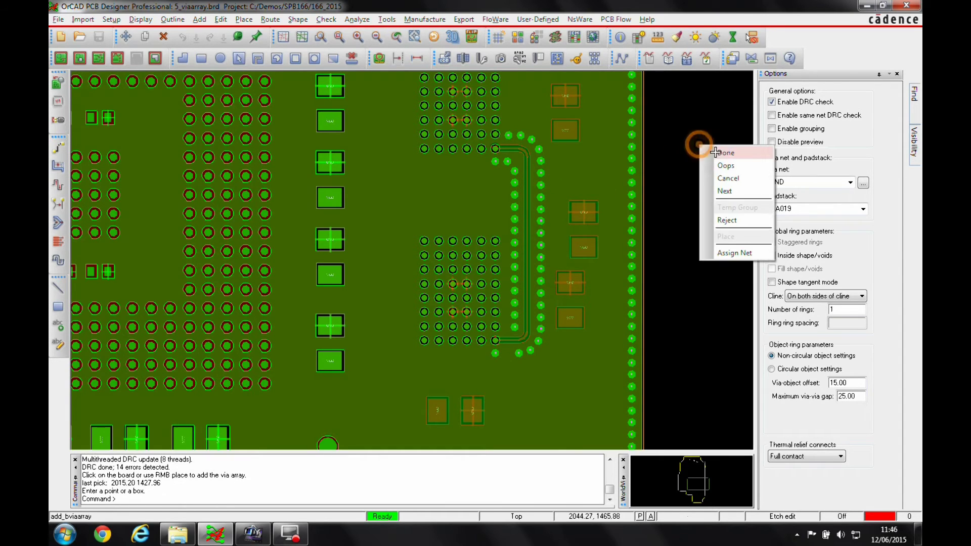
{"action": "left_click", "coordinate": [689, 128]}
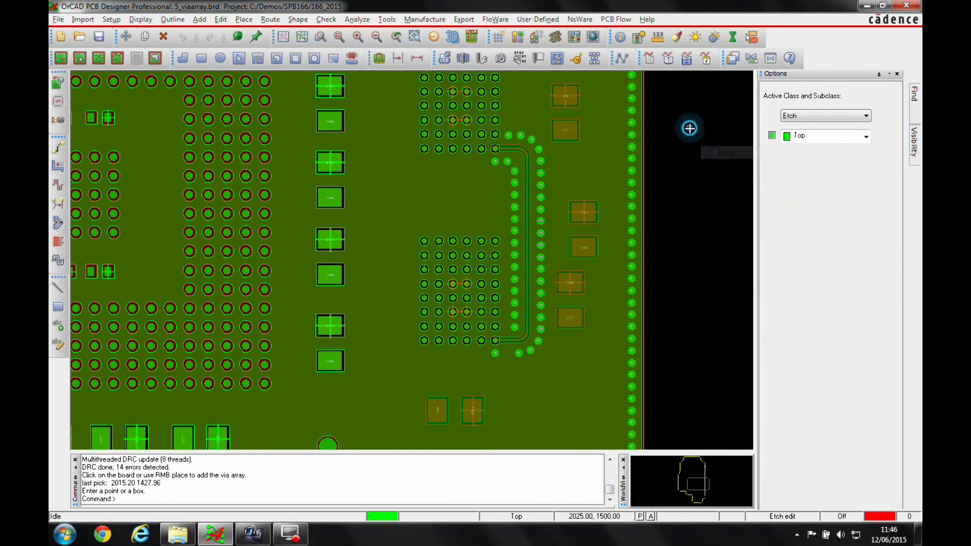
{"action": "right_click", "coordinate": [542, 208]}
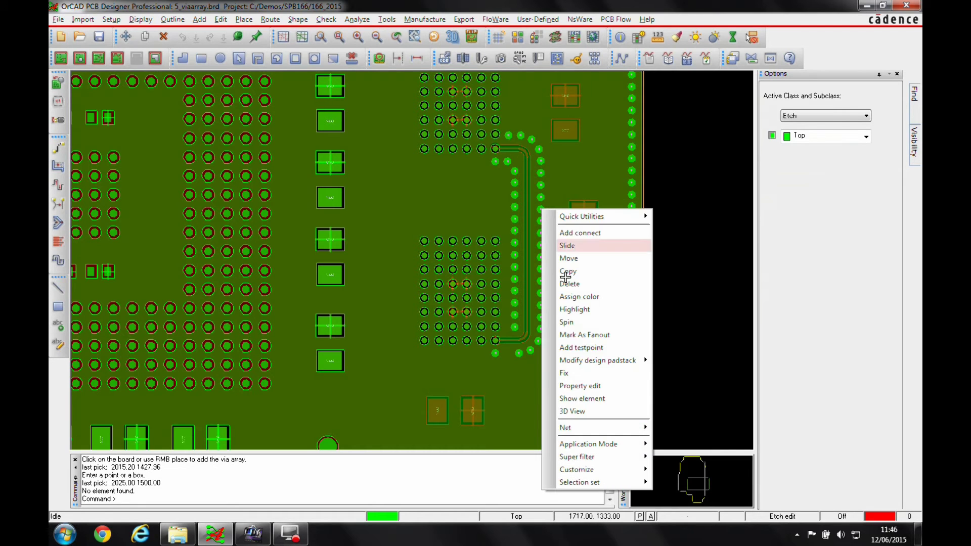
{"action": "left_click", "coordinate": [581, 400]}
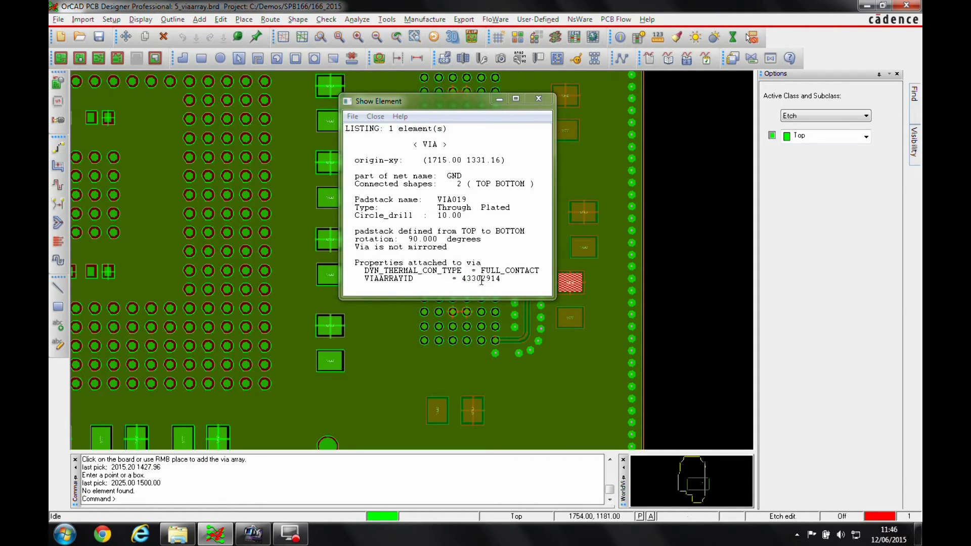
{"action": "left_click", "coordinate": [538, 98]}
{"action": "right_click", "coordinate": [662, 121]}
{"action": "left_click", "coordinate": [690, 107]}
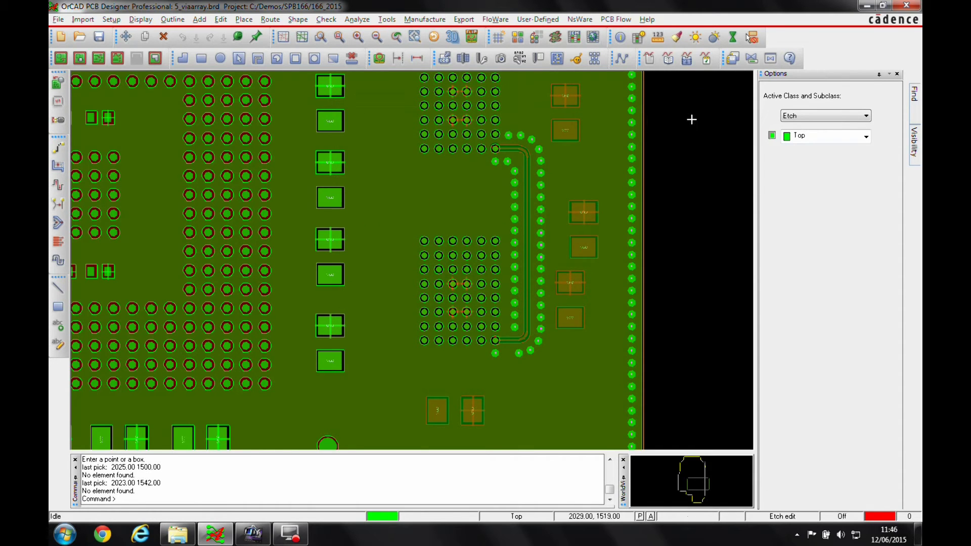
Remove the via array shielding the curved trace with Via Arrays > Unplace
{"action": "left_click", "coordinate": [250, 22]}
{"action": "mouse_move", "coordinate": [271, 156]}
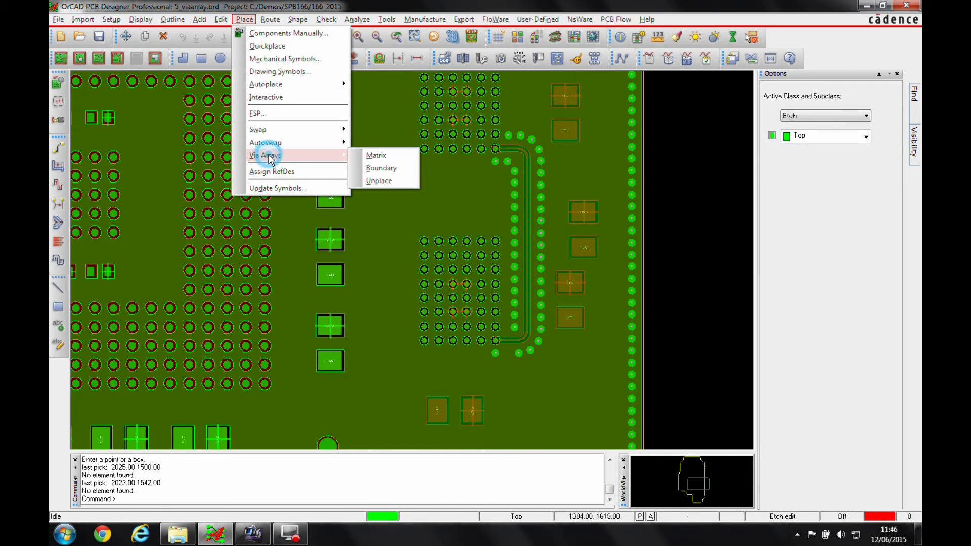
{"action": "left_click", "coordinate": [384, 180]}
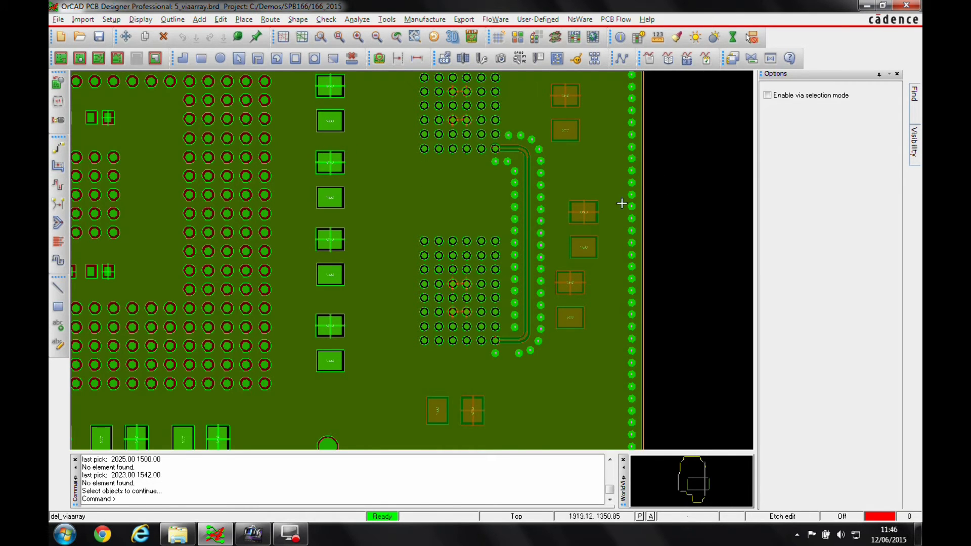
{"action": "left_click", "coordinate": [540, 199]}
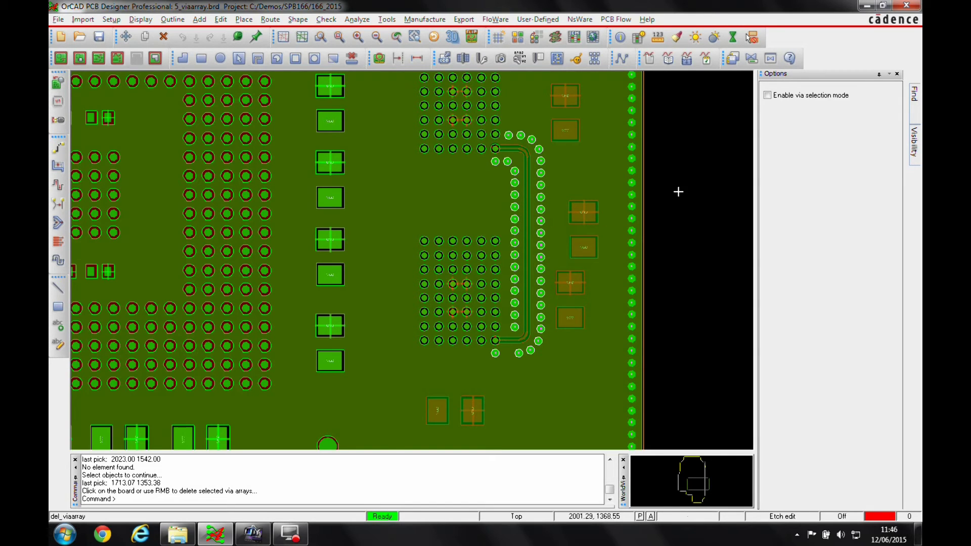
{"action": "right_click", "coordinate": [700, 177]}
{"action": "left_click", "coordinate": [728, 234]}
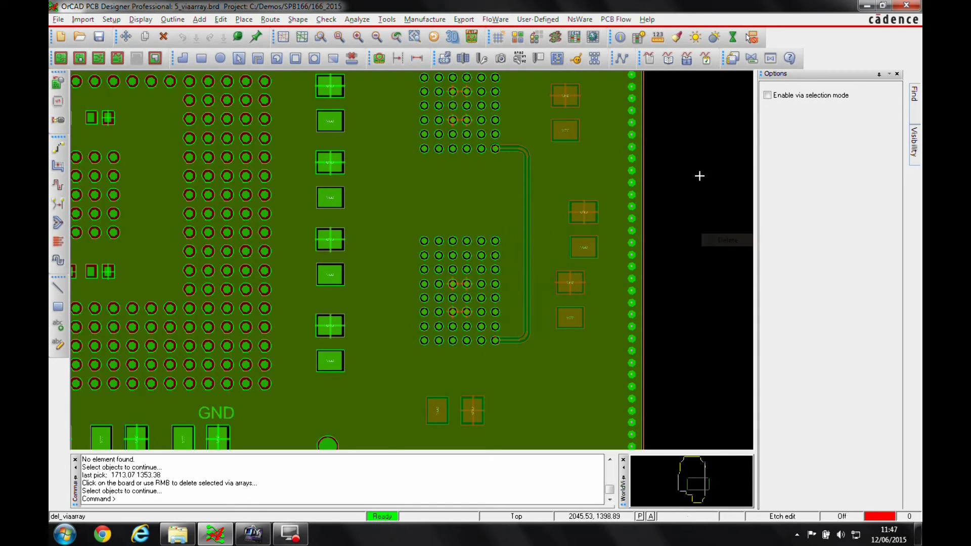
{"action": "right_click", "coordinate": [695, 165]}
{"action": "left_click", "coordinate": [703, 171]}
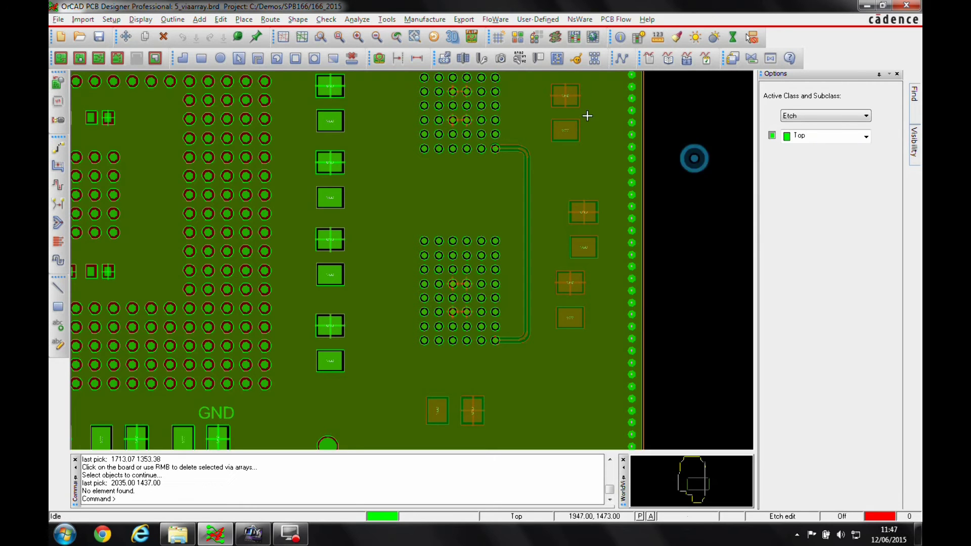
Delete one GND via from the right-edge column with the Find filter set to Vias only
{"action": "left_click", "coordinate": [163, 36]}
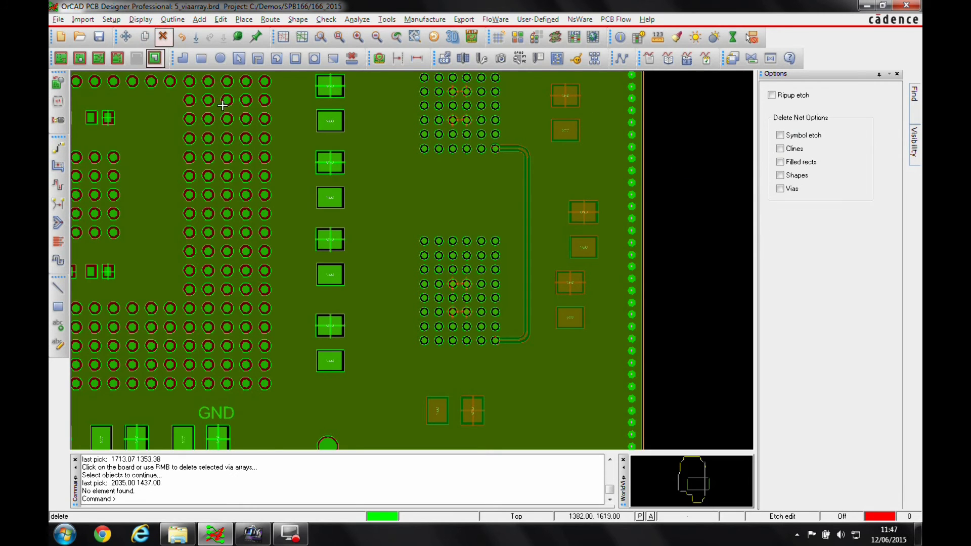
{"action": "left_click", "coordinate": [914, 95]}
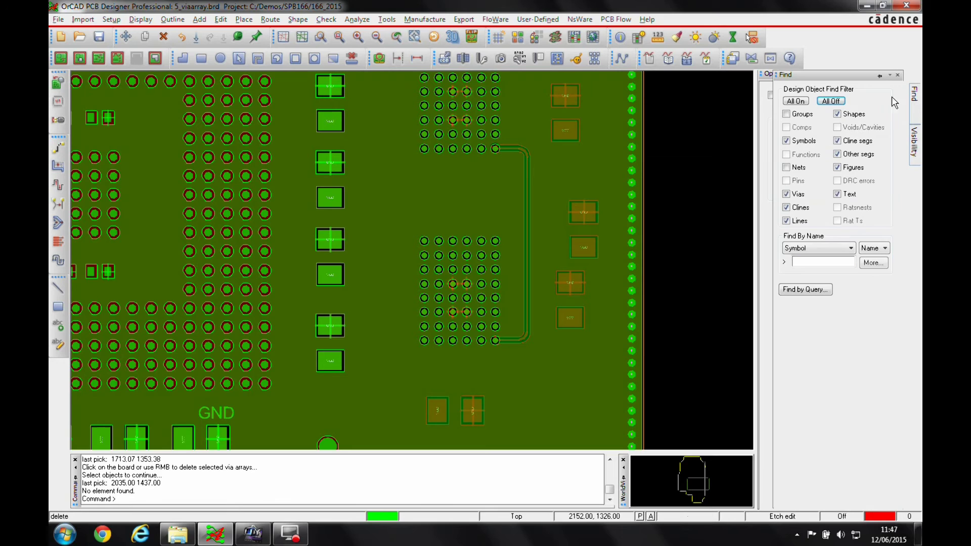
{"action": "left_click", "coordinate": [831, 101]}
{"action": "left_click", "coordinate": [786, 194]}
{"action": "left_click", "coordinate": [632, 255]}
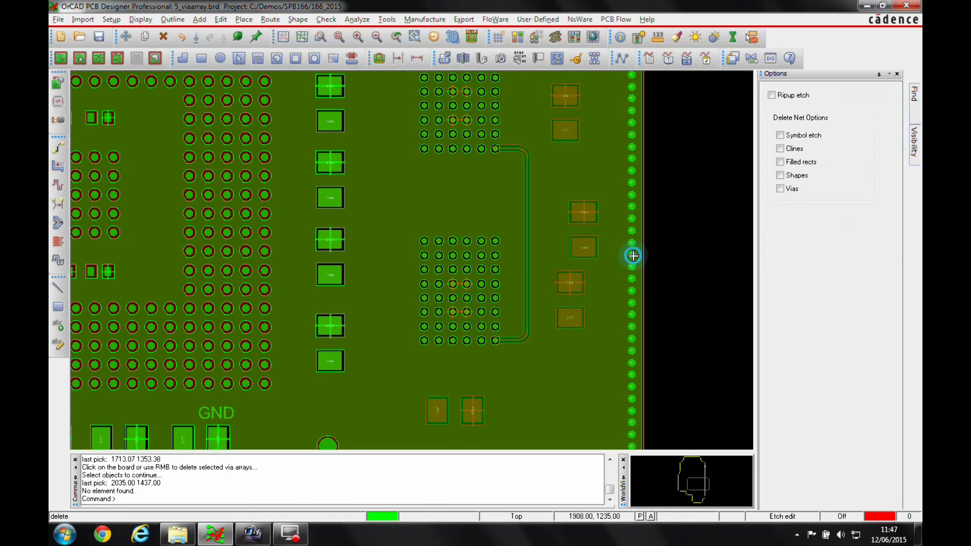
{"action": "left_click", "coordinate": [695, 250]}
{"action": "right_click", "coordinate": [696, 246]}
{"action": "left_click", "coordinate": [701, 252]}
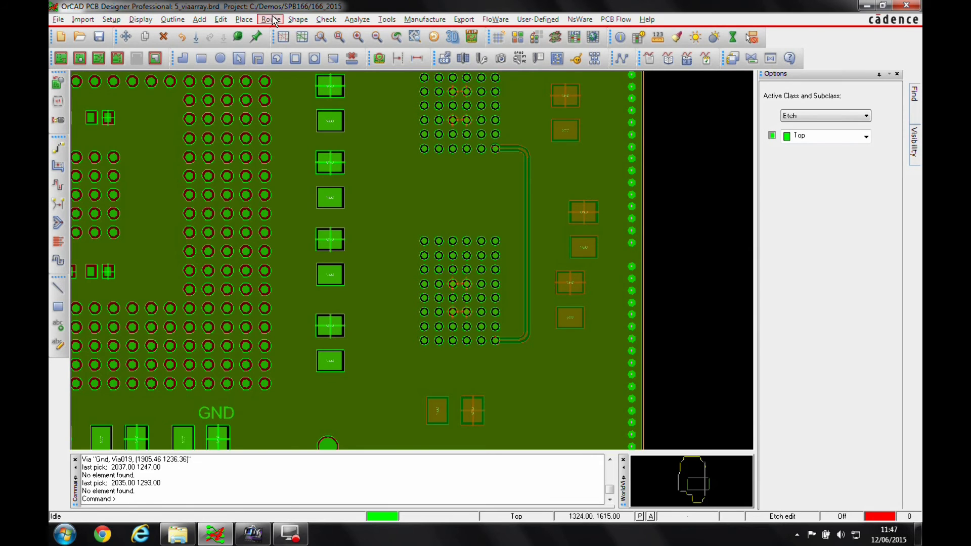
Remove the remaining board-edge via ring with Unplace > Delete All and zoom out to the whole board
{"action": "left_click", "coordinate": [245, 20]}
{"action": "mouse_move", "coordinate": [283, 155]}
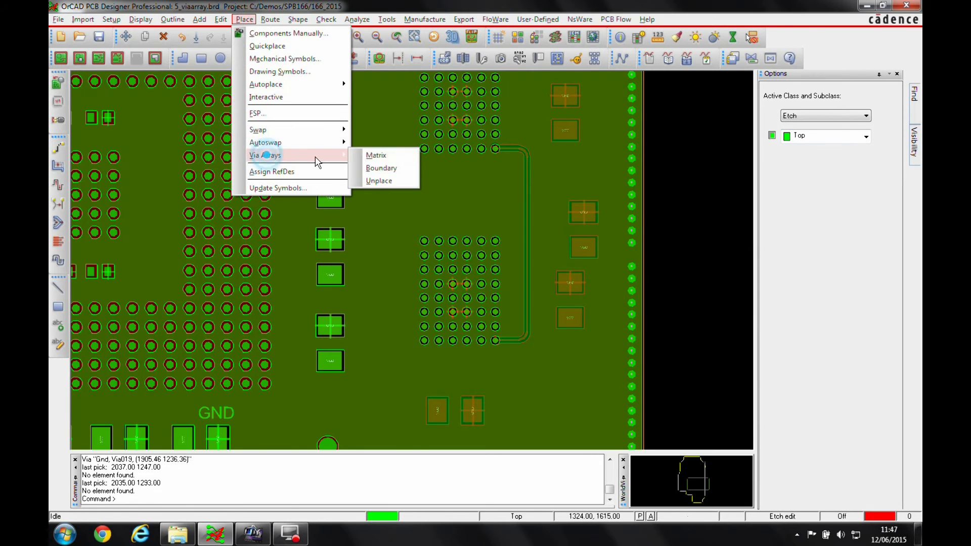
{"action": "left_click", "coordinate": [379, 180]}
{"action": "right_click", "coordinate": [678, 178]}
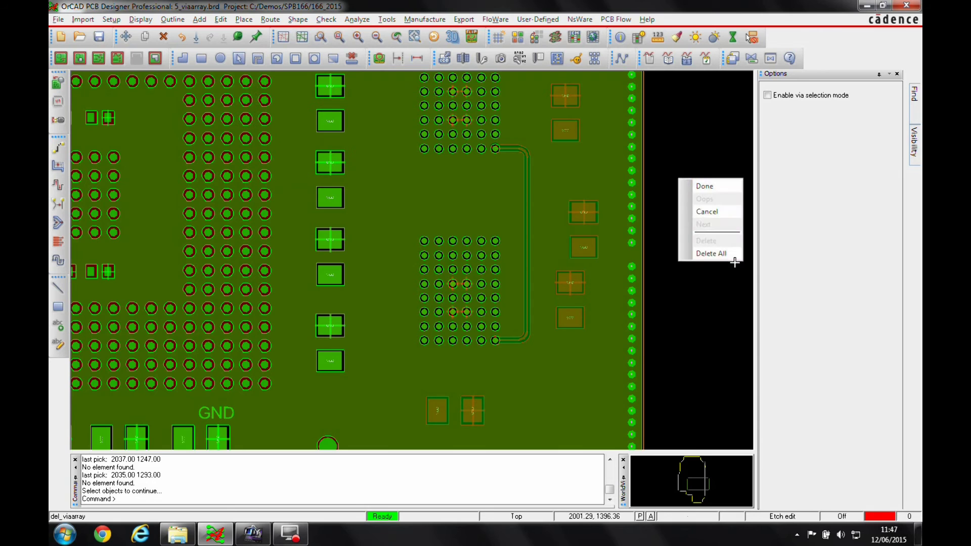
{"action": "left_click", "coordinate": [718, 253]}
{"action": "left_click", "coordinate": [678, 177]}
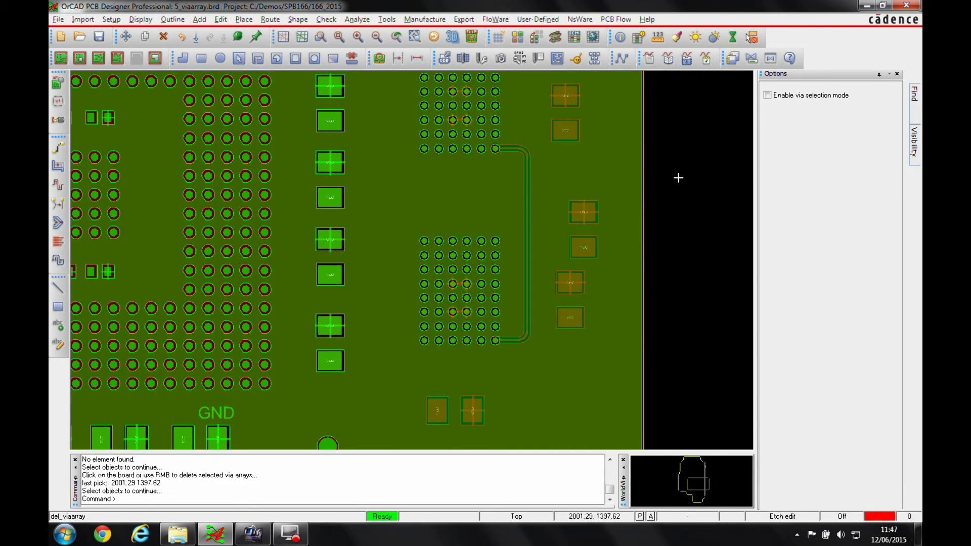
{"action": "right_click", "coordinate": [678, 177]}
{"action": "left_click", "coordinate": [686, 185]}
{"action": "scroll", "coordinate": [680, 168], "scroll_direction": "down", "scroll_amount": 3}
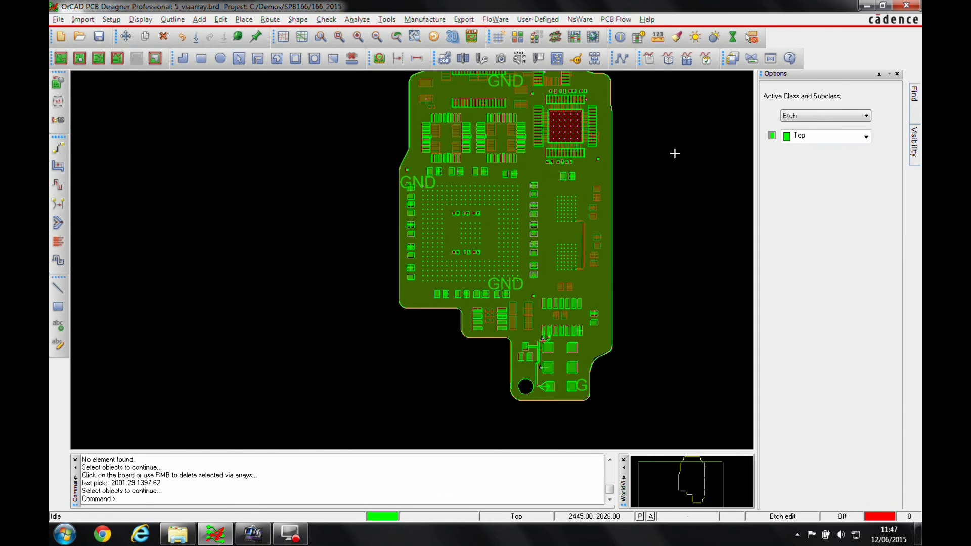
Start a matrix via array with DRC check enabled, Shape mode, and net GND
{"action": "left_click", "coordinate": [247, 21]}
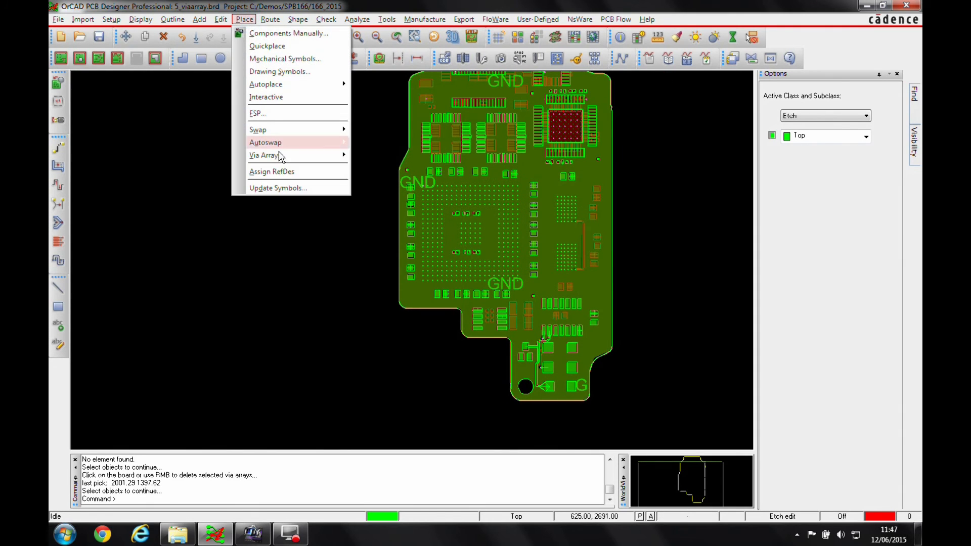
{"action": "mouse_move", "coordinate": [277, 156]}
{"action": "left_click", "coordinate": [388, 162]}
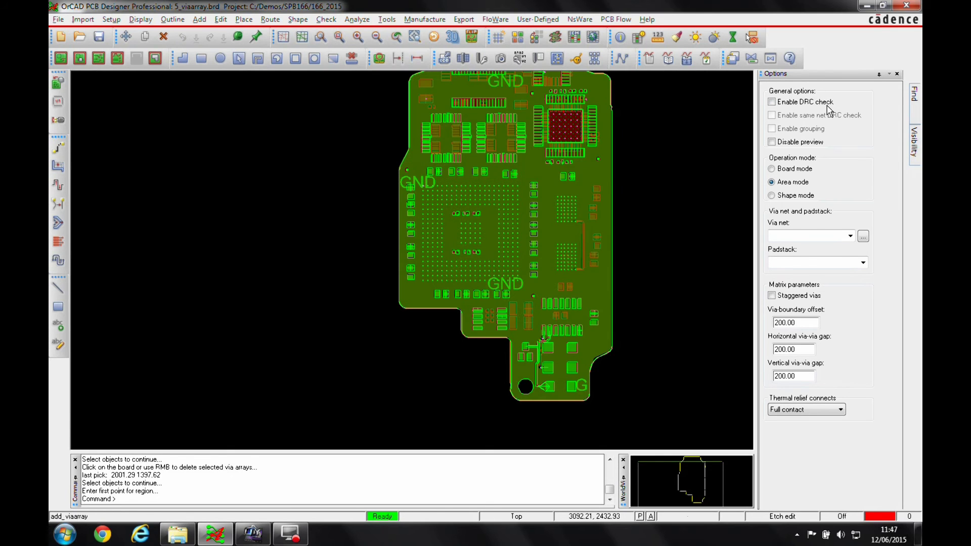
{"action": "left_click", "coordinate": [774, 103]}
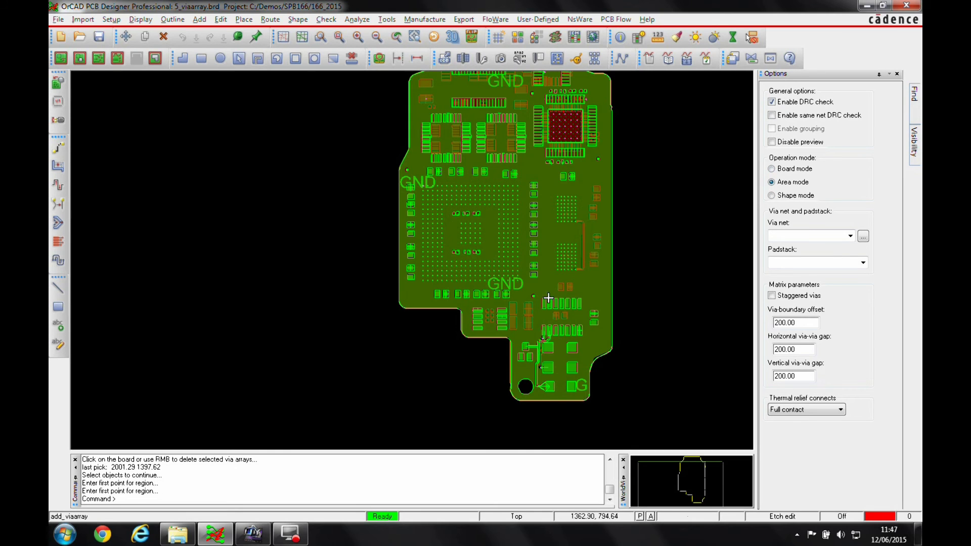
{"action": "left_click", "coordinate": [772, 195]}
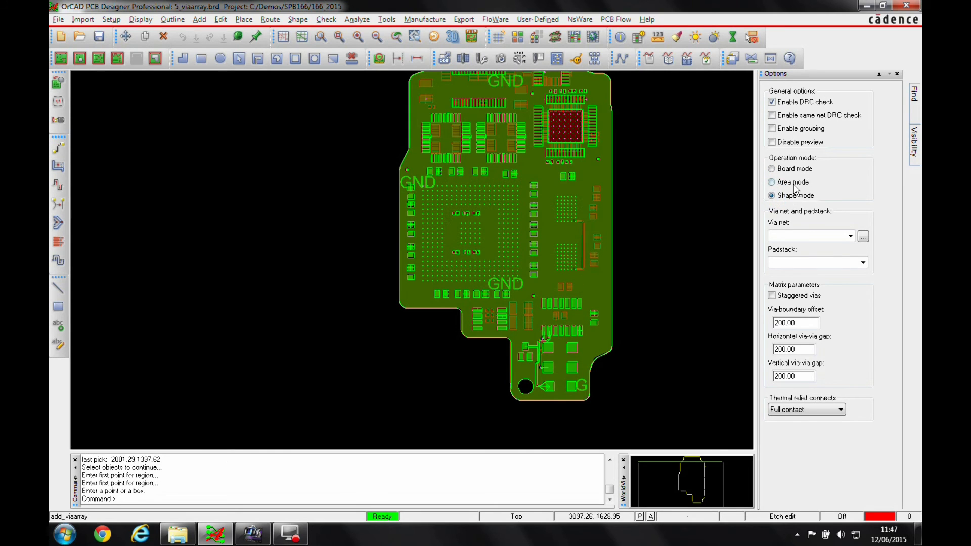
{"action": "left_click", "coordinate": [851, 236]}
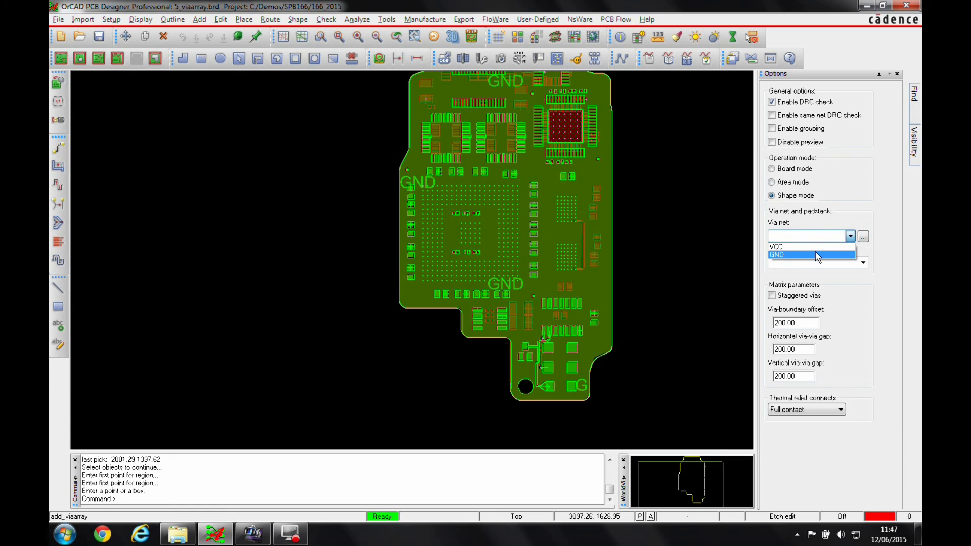
{"action": "left_click", "coordinate": [855, 254]}
Use padstack VIA019 with 40.00 boundary offset and 40.00 horizontal and vertical gaps
{"action": "left_click", "coordinate": [861, 262]}
{"action": "left_click", "coordinate": [829, 318]}
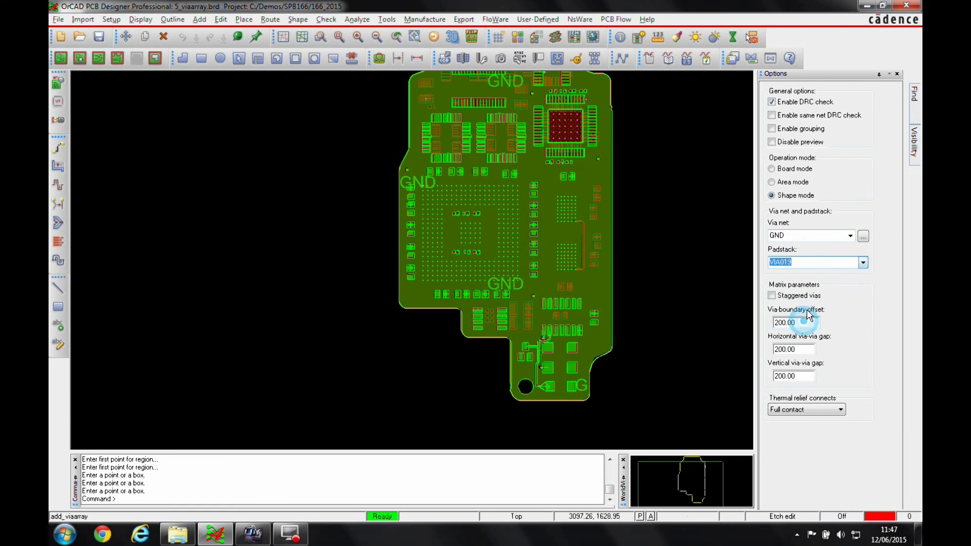
{"action": "double_click", "coordinate": [800, 322]}
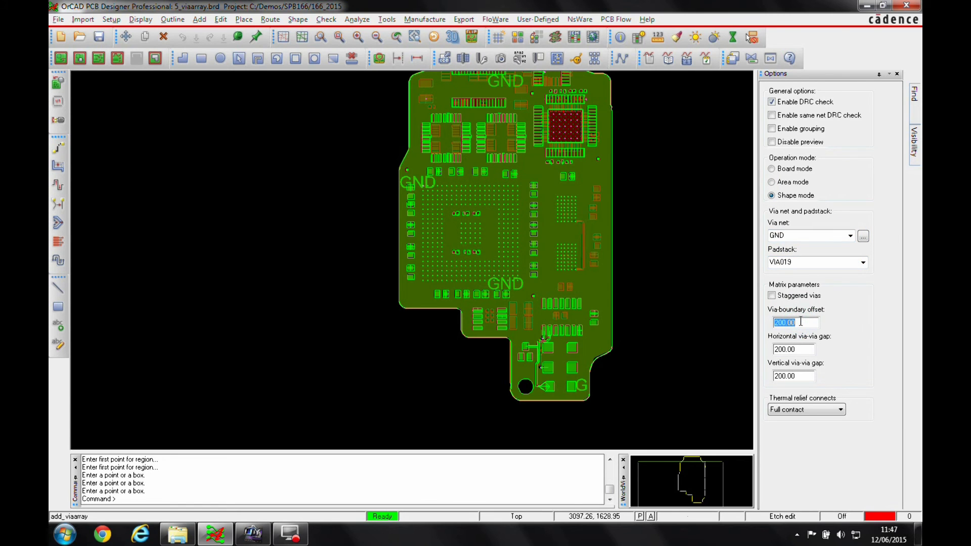
{"action": "type", "text": "40"}
{"action": "key", "text": "Tab"}
{"action": "type", "text": "40"}
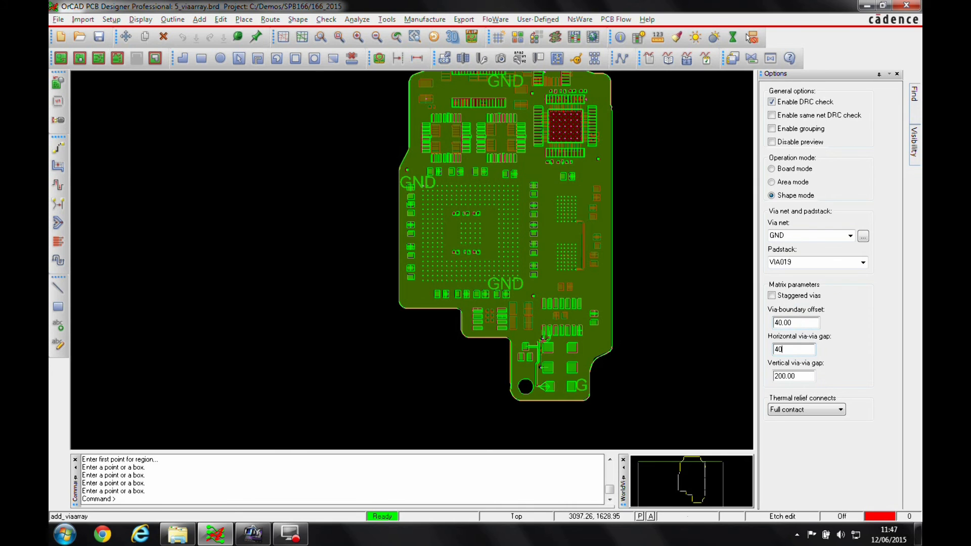
{"action": "key", "text": "Tab"}
{"action": "type", "text": "4"}
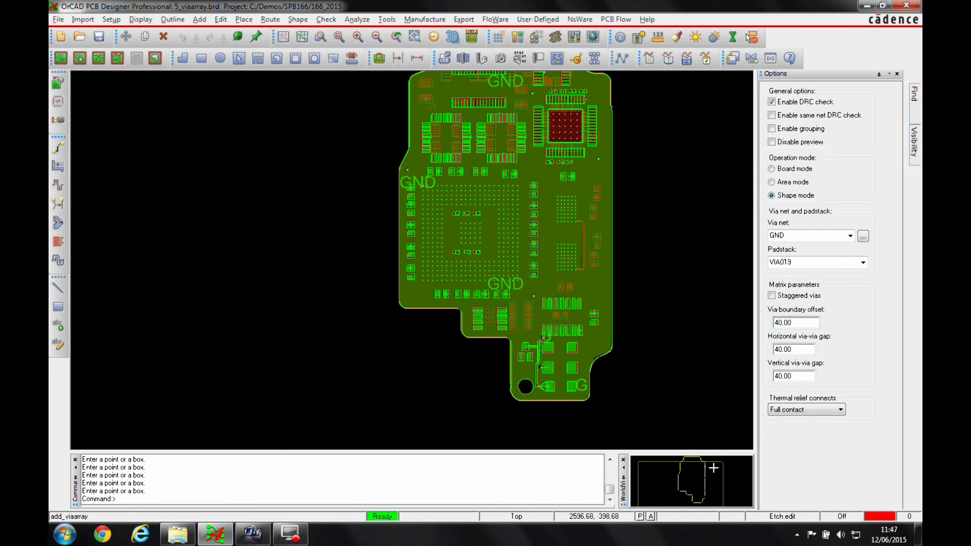
Pick the board's copper shape and place the GND via matrix filling it
{"action": "left_click", "coordinate": [594, 286]}
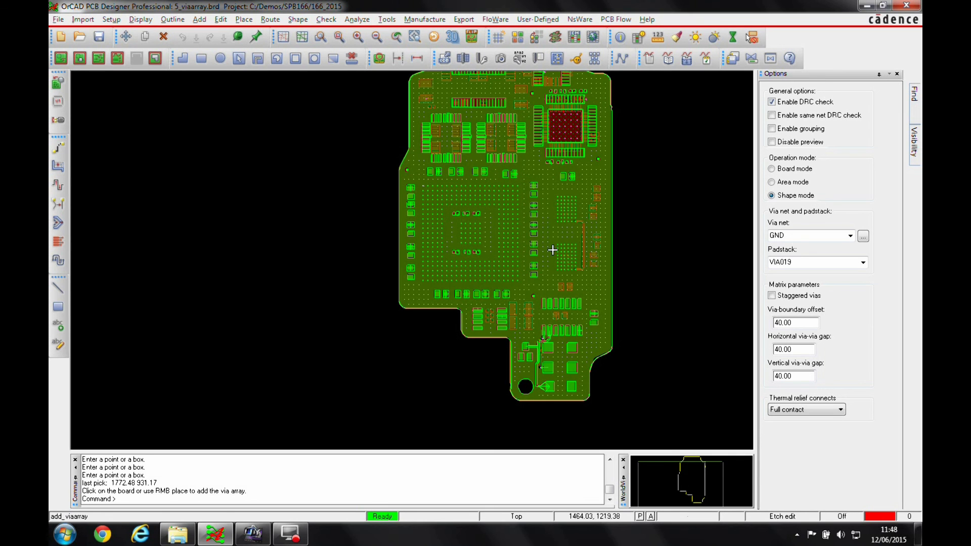
{"action": "scroll", "coordinate": [552, 250], "scroll_direction": "up", "scroll_amount": 2}
{"action": "scroll", "coordinate": [522, 238], "scroll_direction": "down", "scroll_amount": 1}
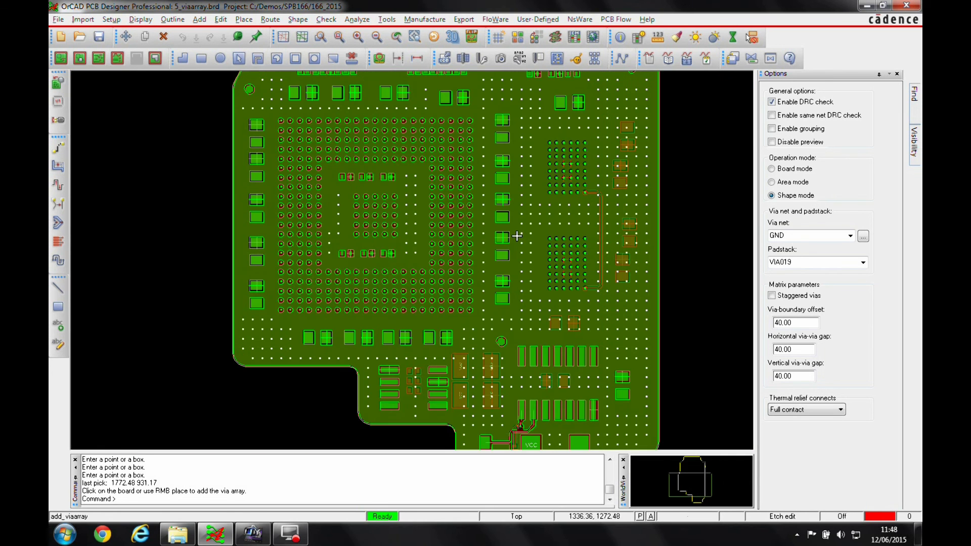
{"action": "right_click", "coordinate": [693, 201]}
{"action": "left_click", "coordinate": [670, 281]}
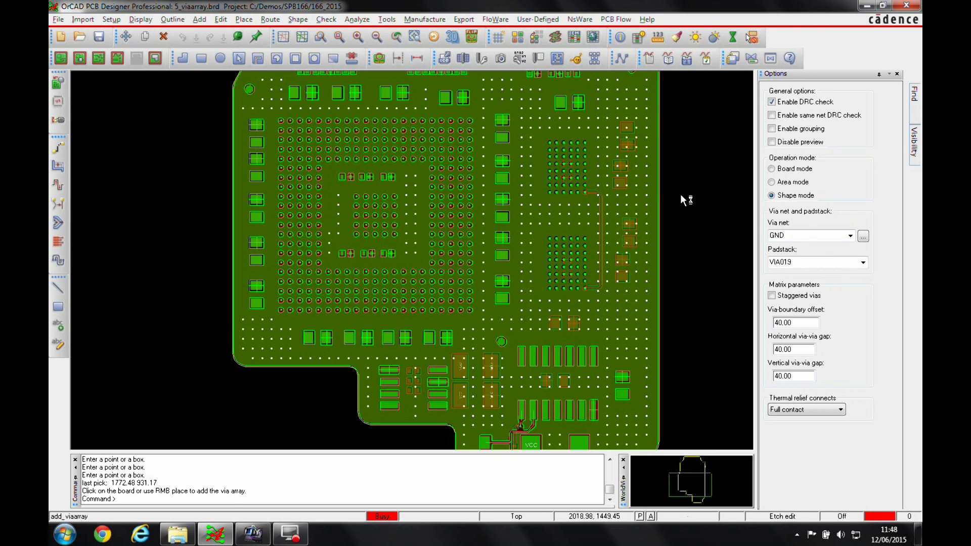